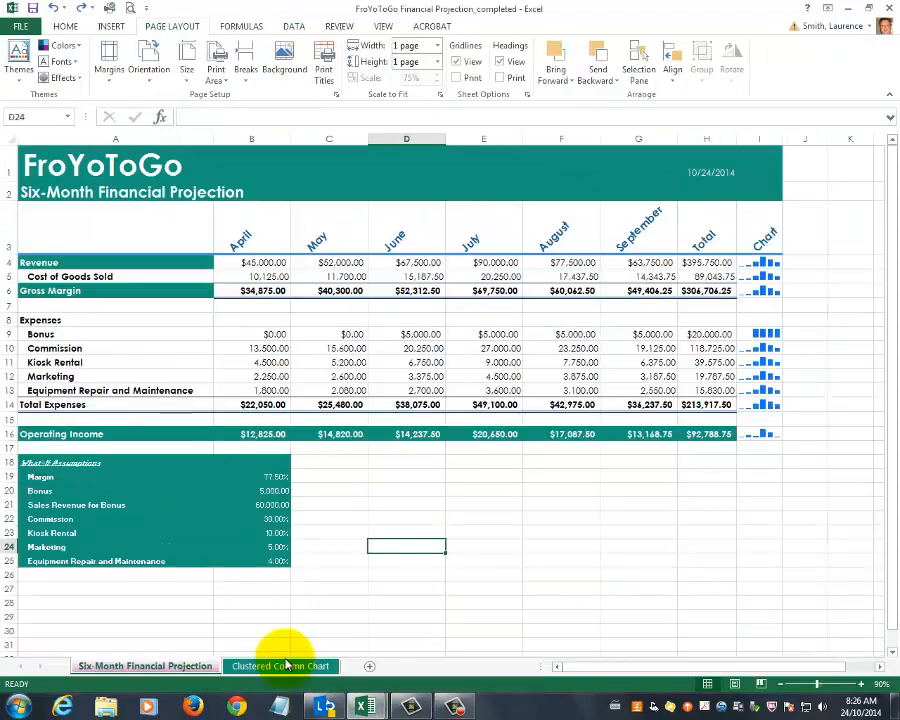
Preview the completed workbook's Clustered Column Chart sheet, then switch to the Book2 workbook window.
left_click(240, 665)
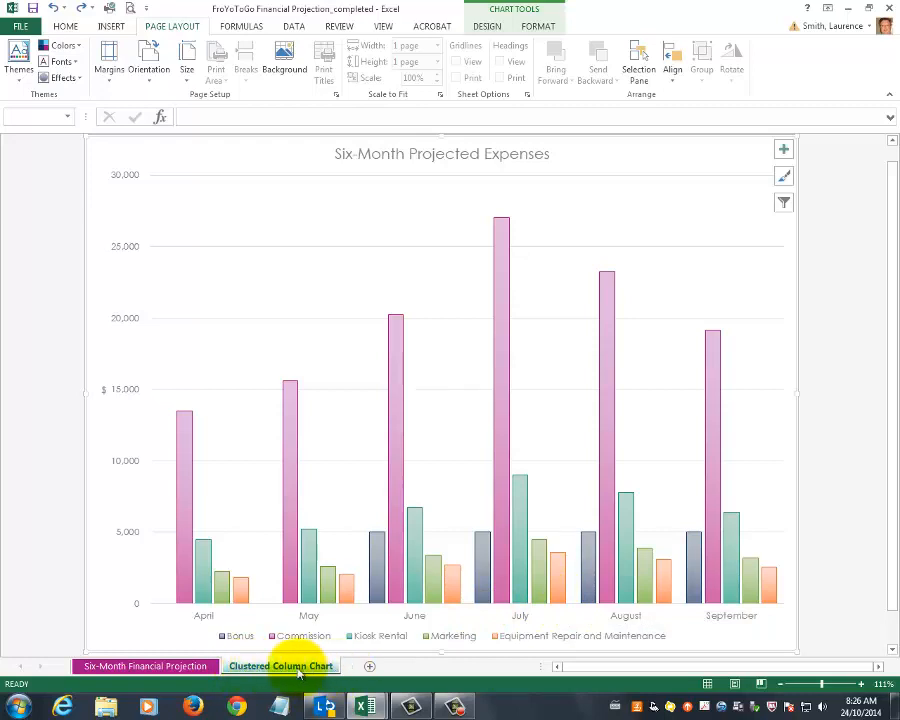
left_click(190, 667)
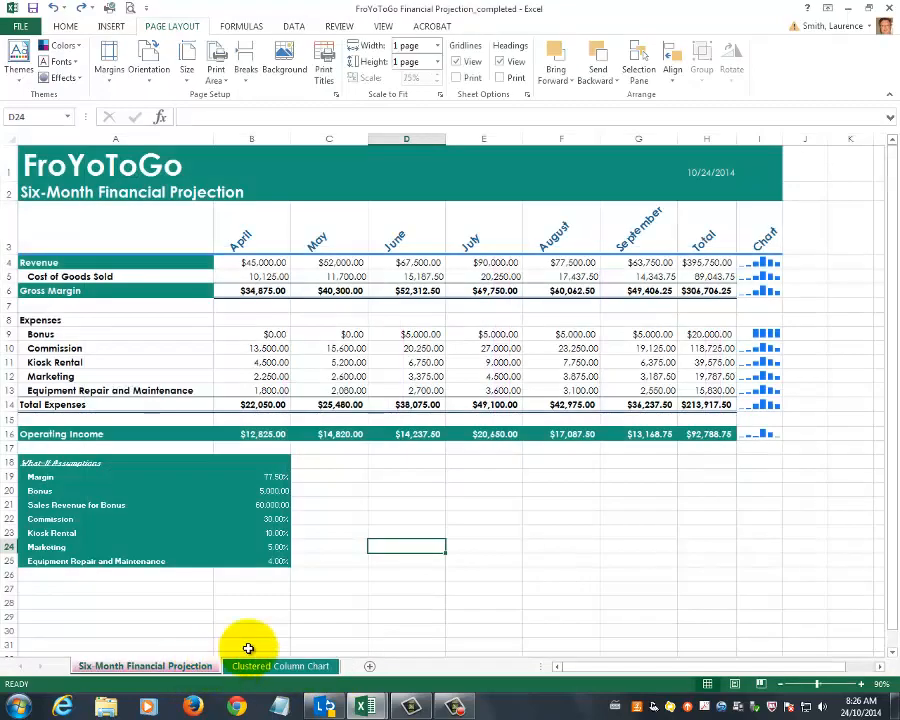
mouse_move(364, 706)
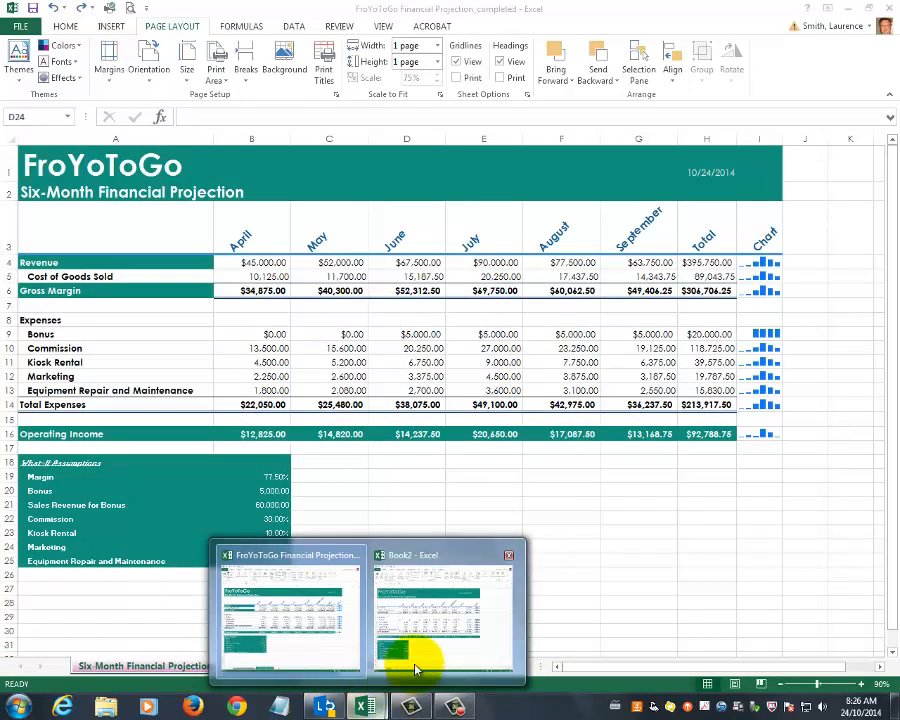
left_click(430, 650)
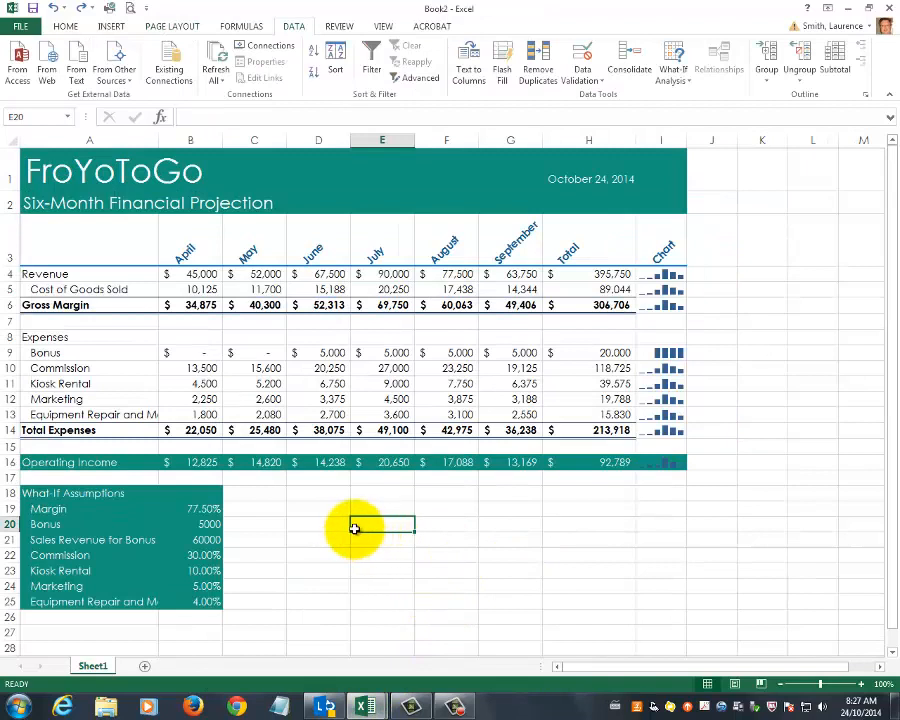
Rename the Sheet1 worksheet as 6 month projection.
right_click(89, 665)
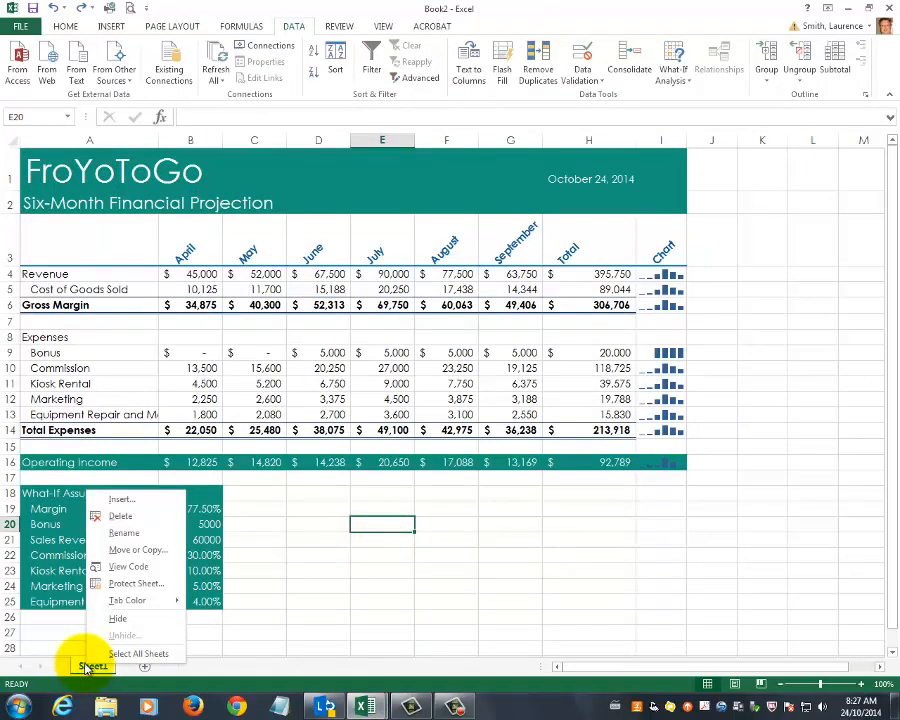
left_click(137, 536)
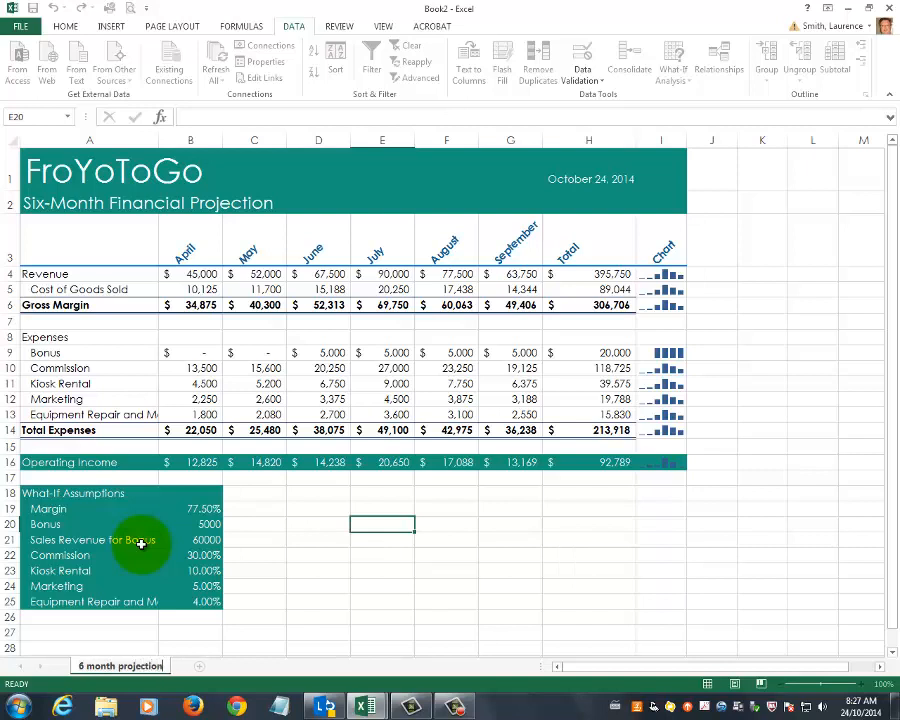
left_click(345, 585)
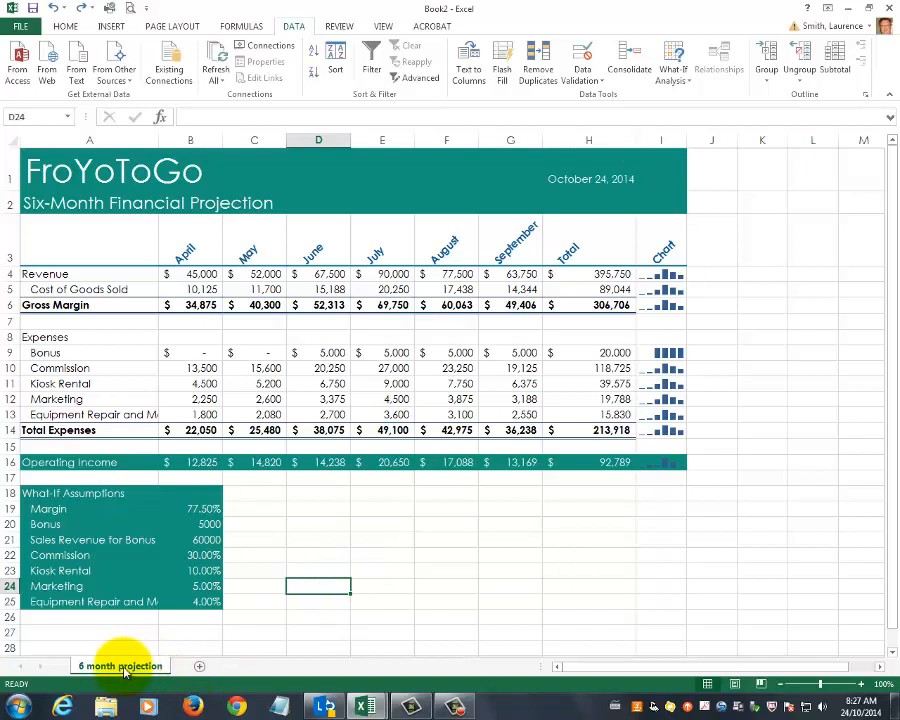
Give the 6 month projection sheet tab a red theme tab colour.
right_click(138, 668)
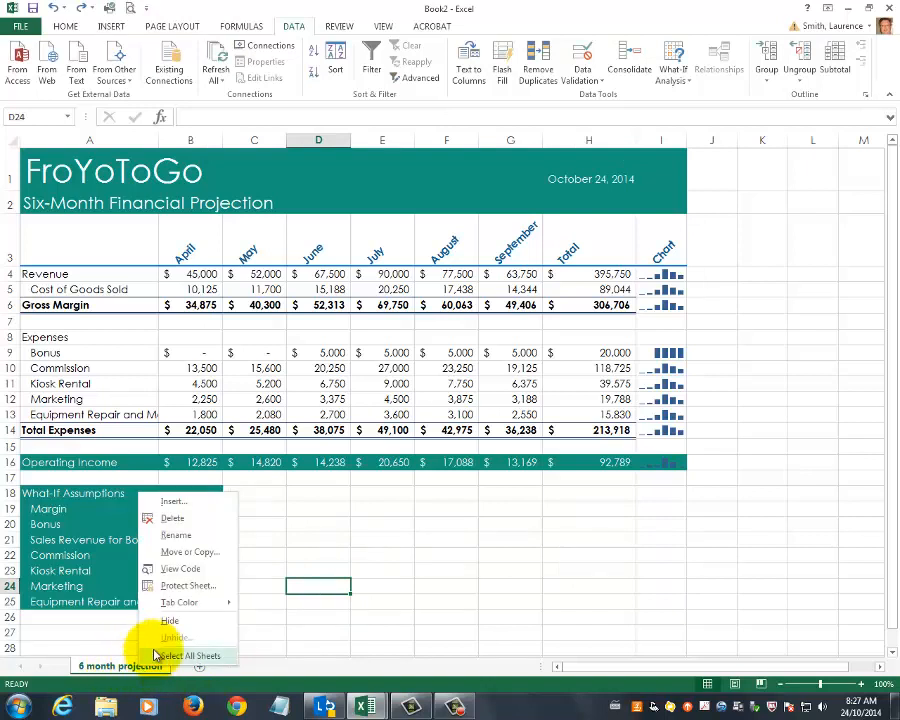
mouse_move(181, 612)
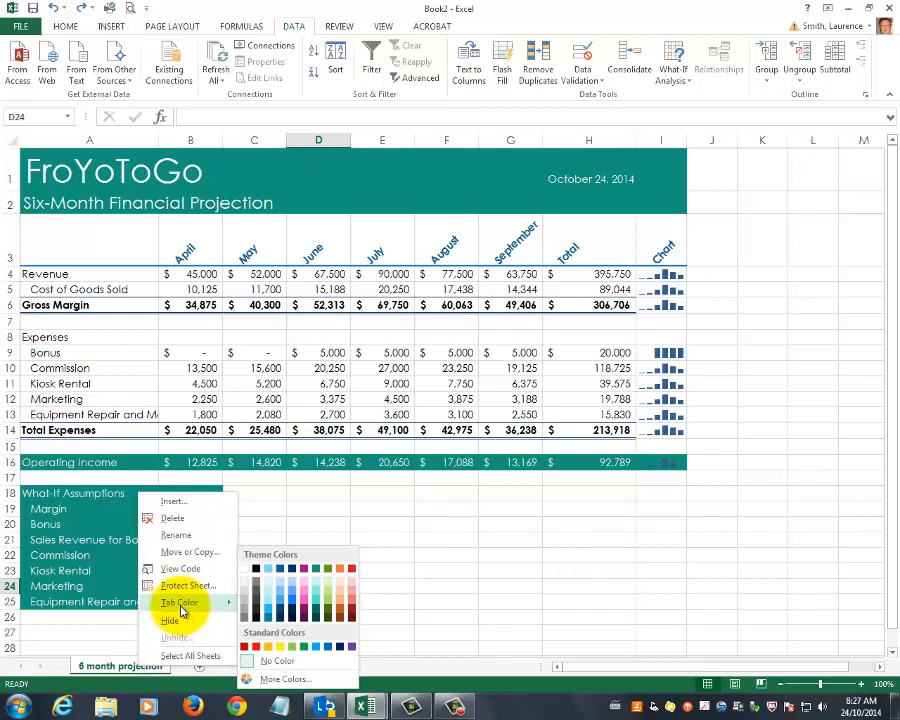
left_click(305, 567)
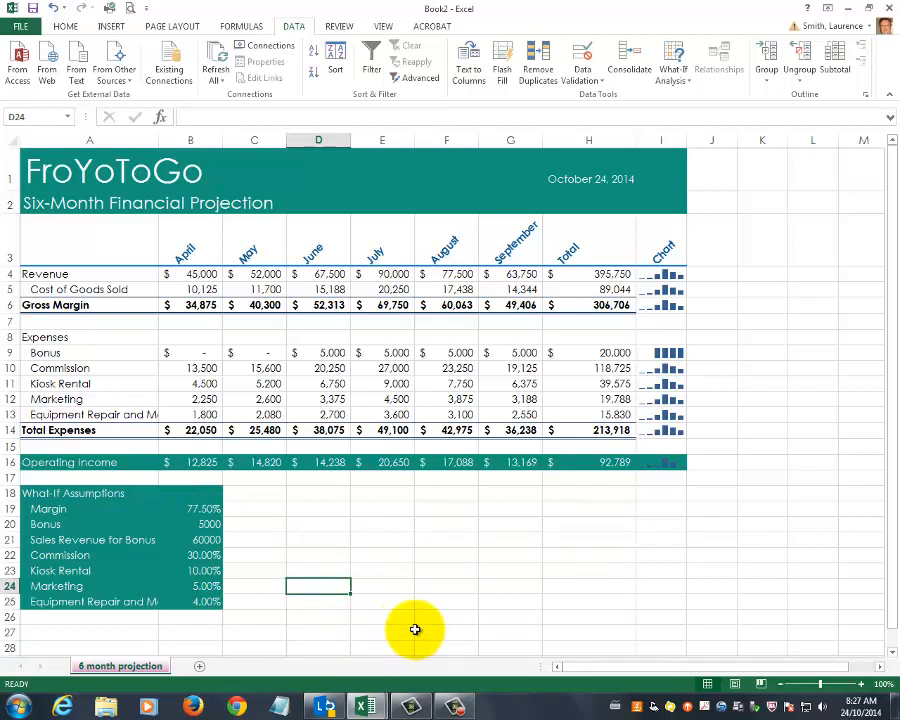
left_click(480, 602)
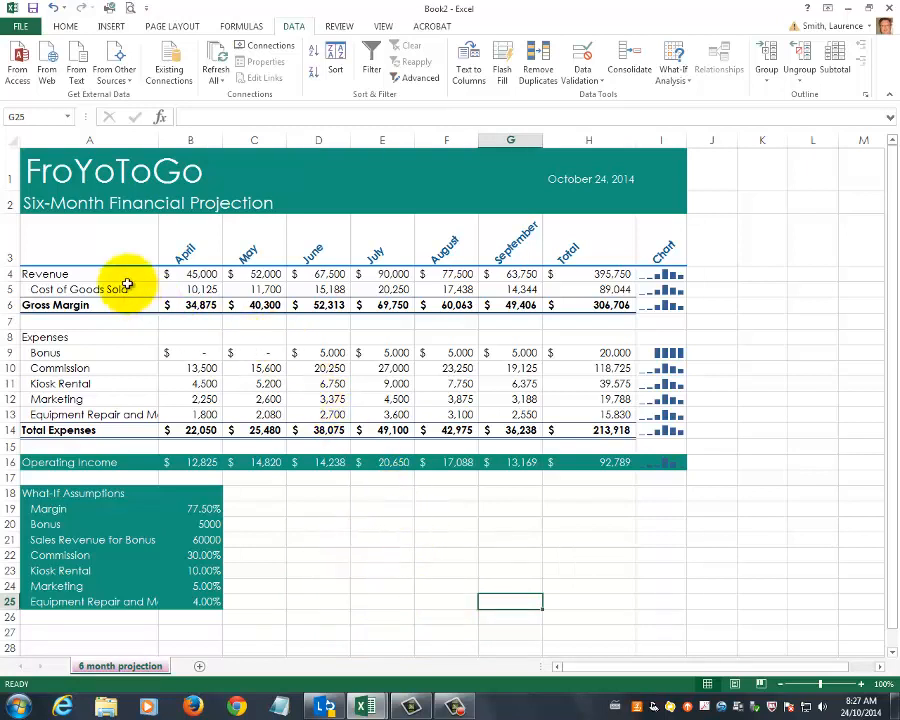
left_click_drag(63, 248, 515, 247)
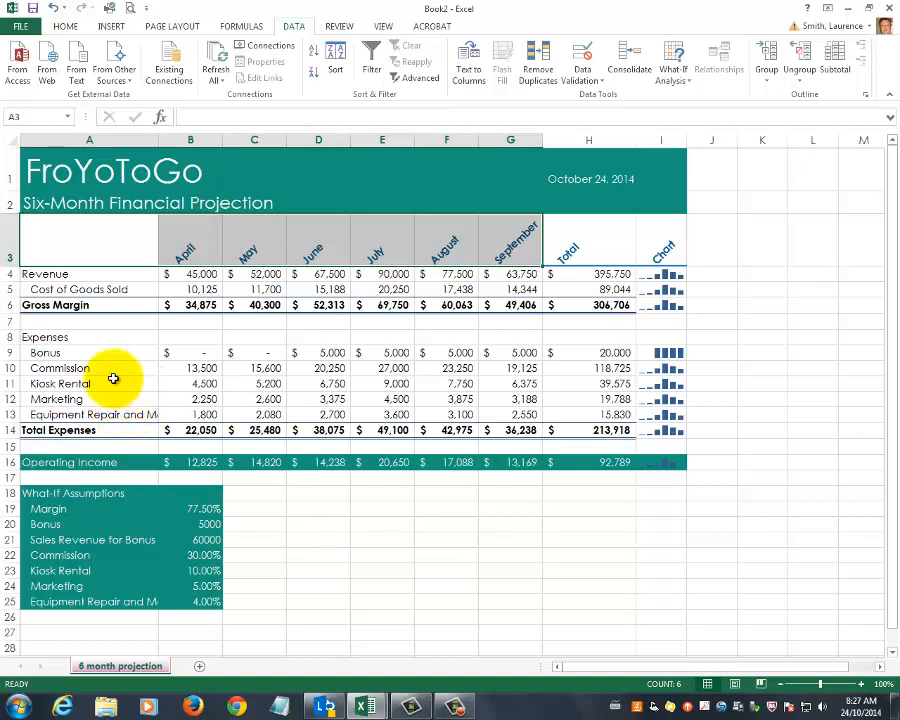
left_click_drag(60, 354, 507, 414)
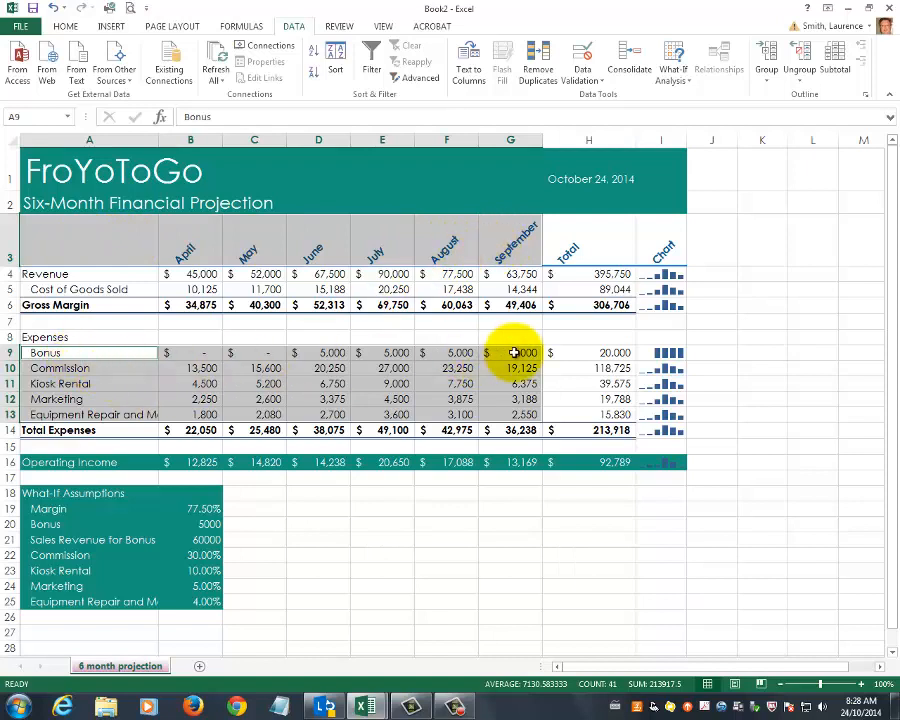
left_click(336, 528)
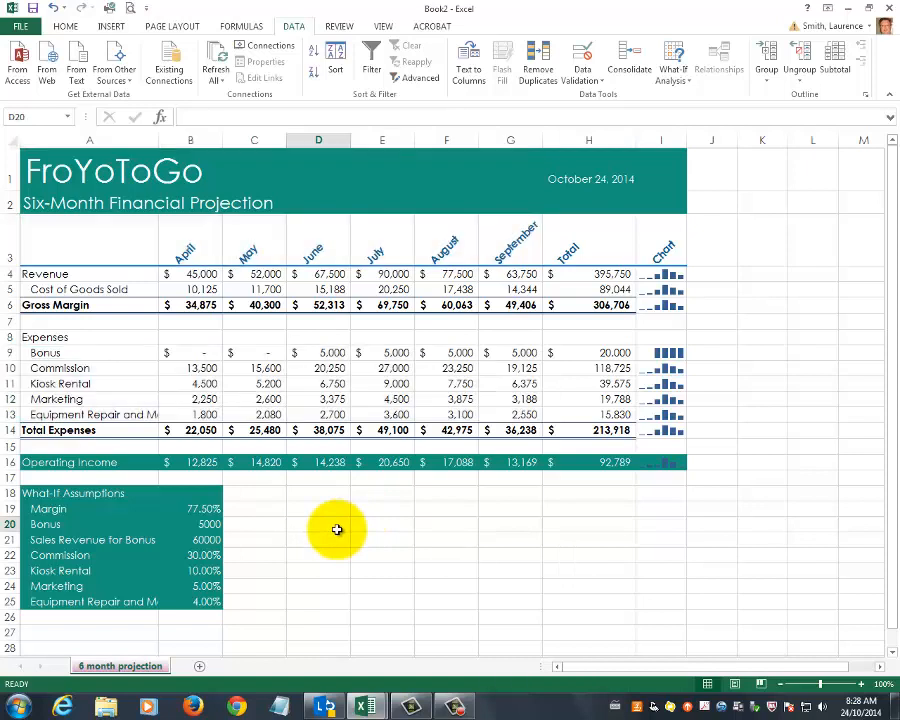
left_click_drag(85, 246, 513, 246)
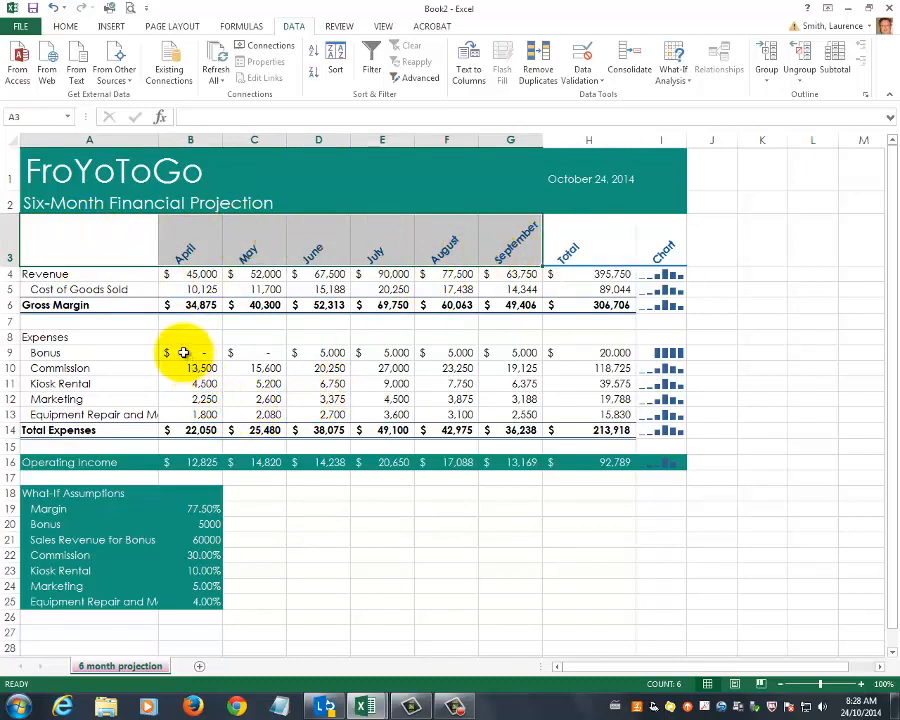
left_click_drag(184, 352, 503, 411)
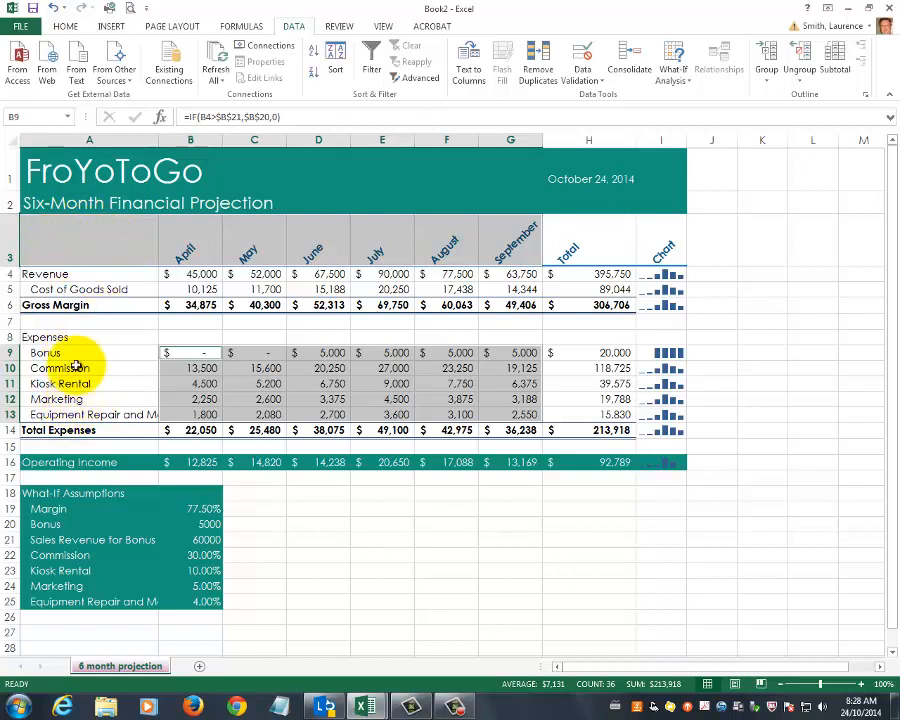
Select the month headers A3:G3 plus the expense rows A9:G13 and insert a 2-D Clustered Column chart.
left_click_drag(112, 237, 497, 238)
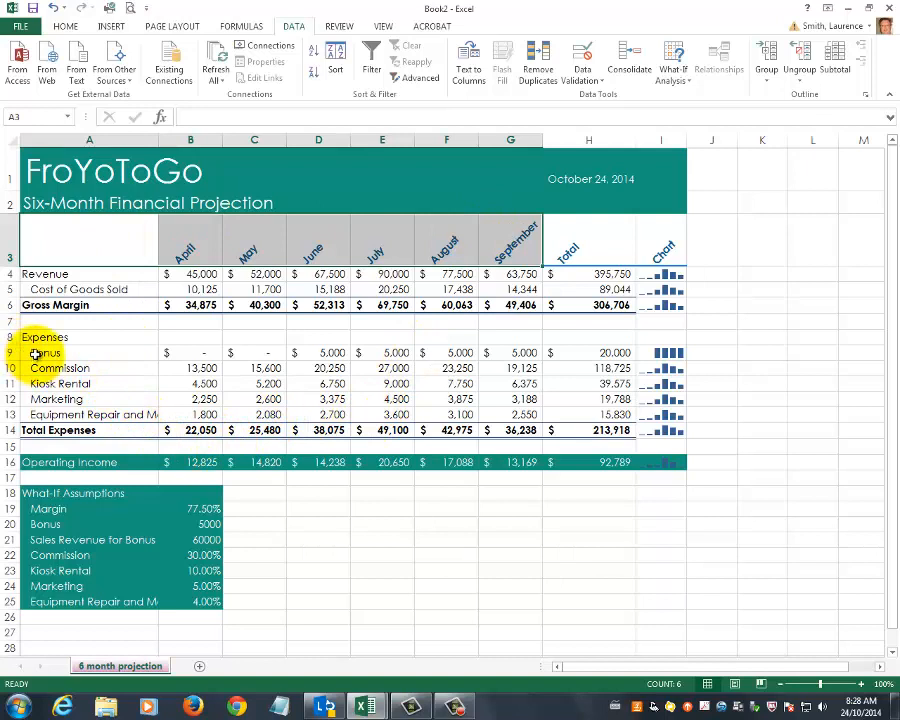
left_click_drag(40, 352, 480, 410)
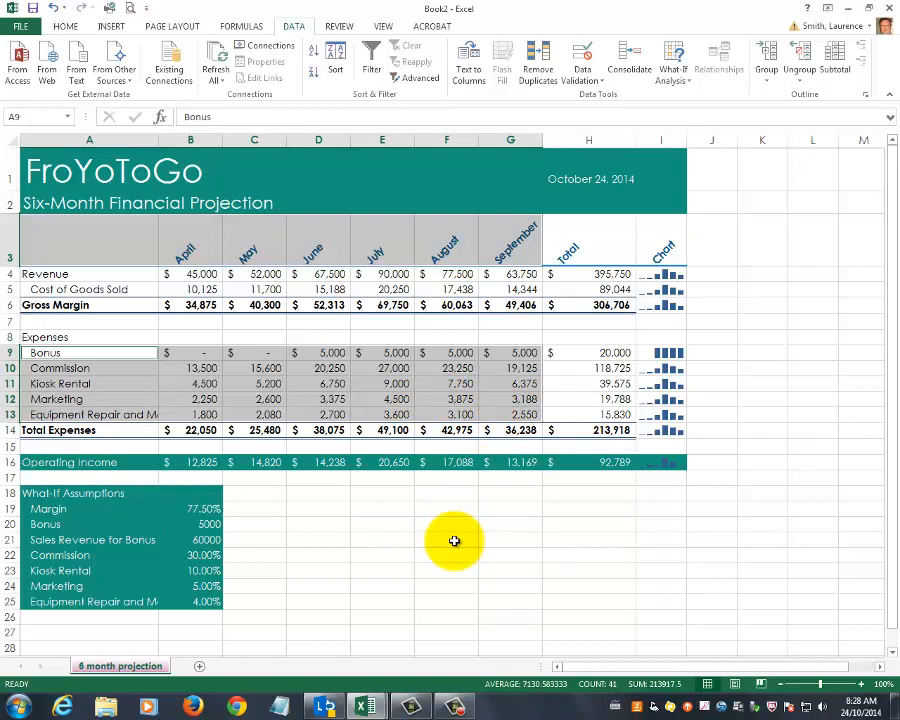
left_click(108, 27)
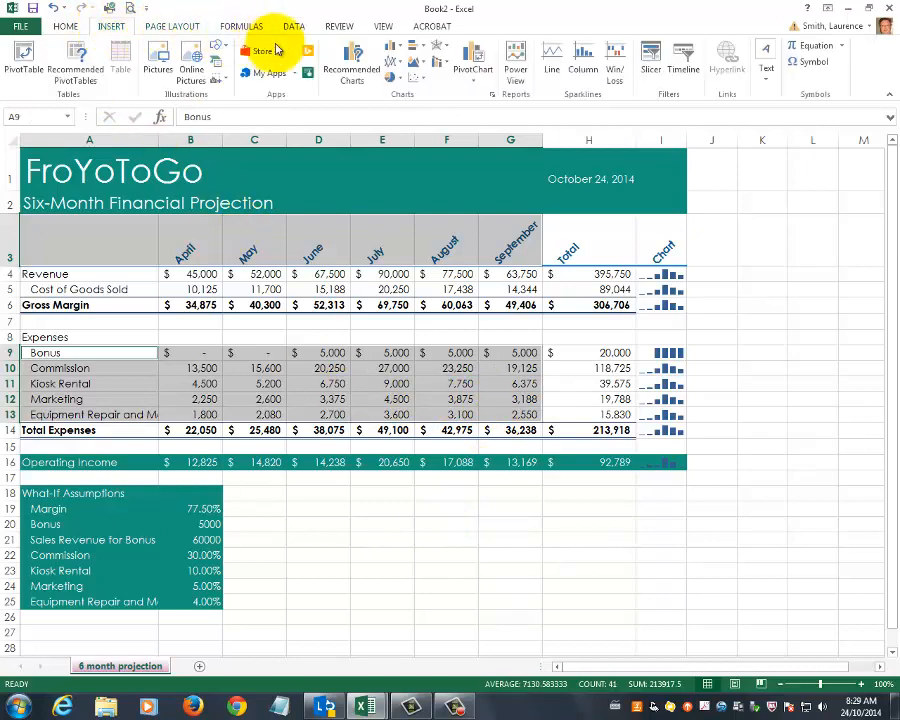
left_click(395, 47)
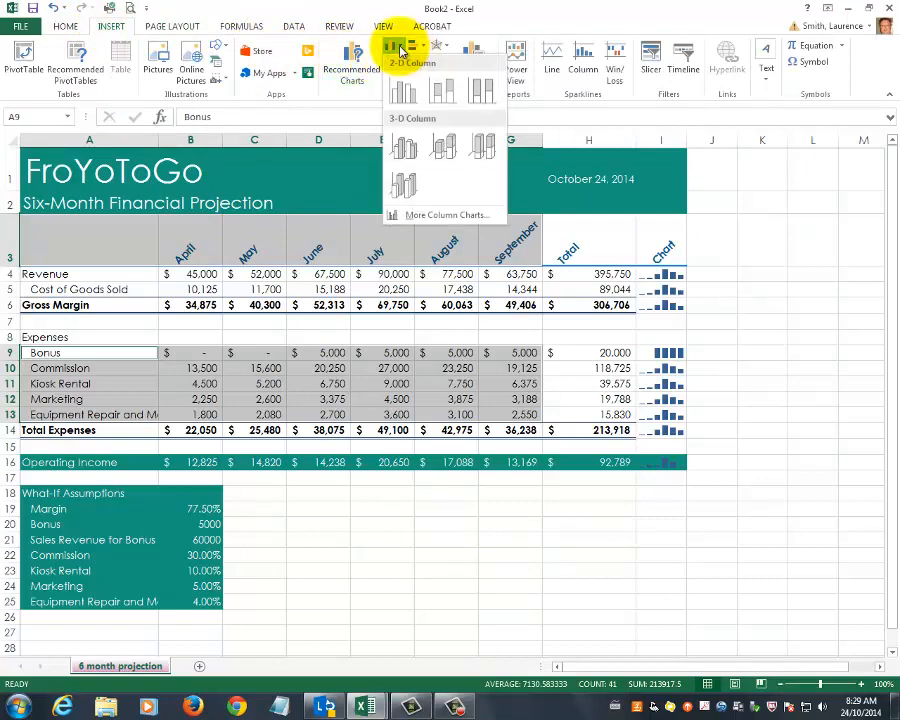
left_click(413, 97)
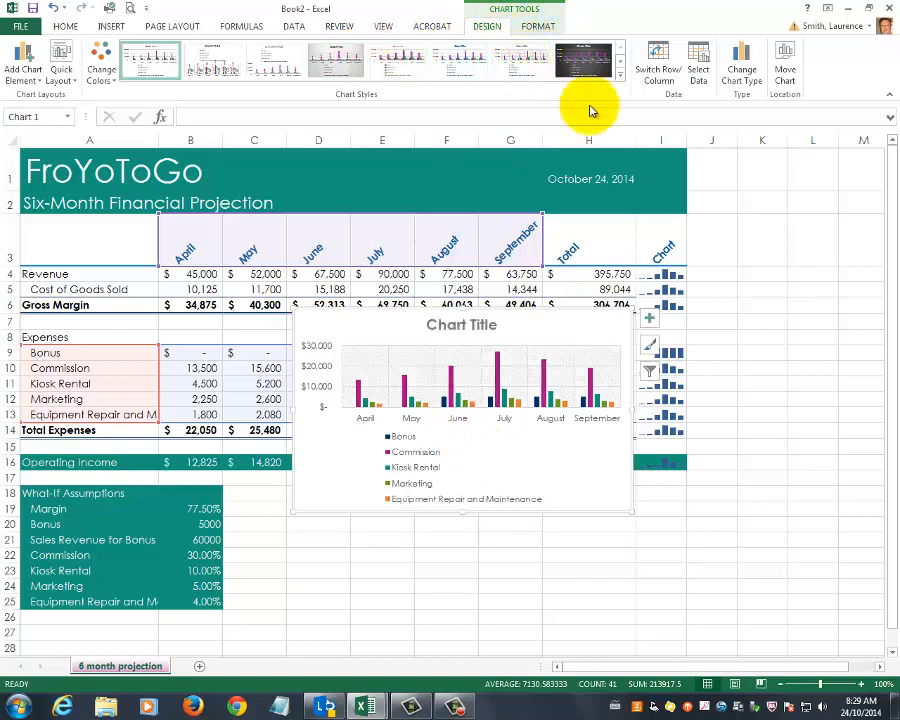
Move the chart to a new sheet named Cluster Column Chart.
left_click(787, 70)
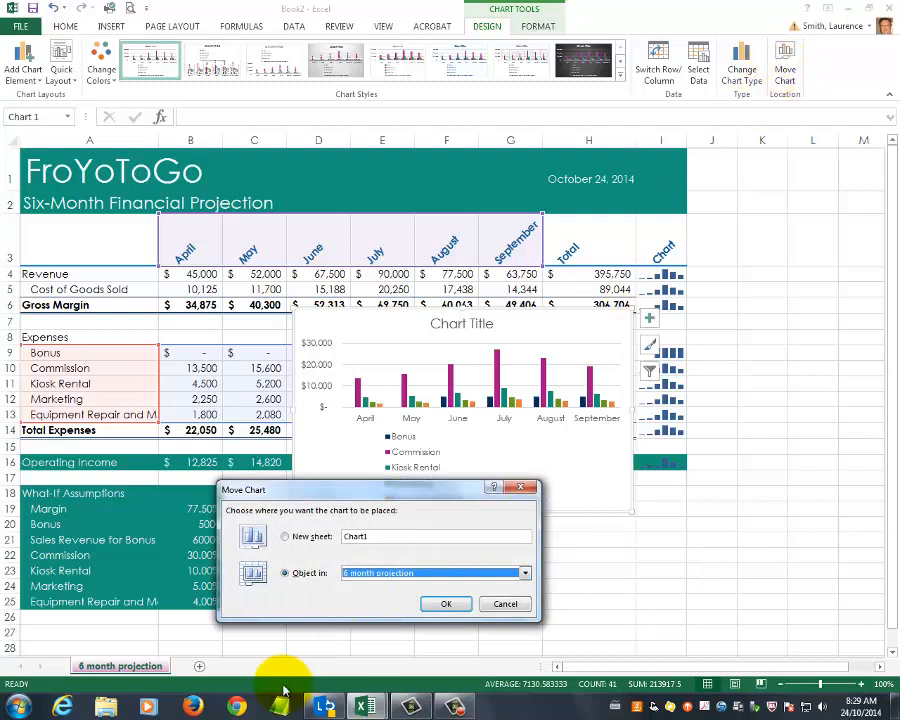
left_click(286, 536)
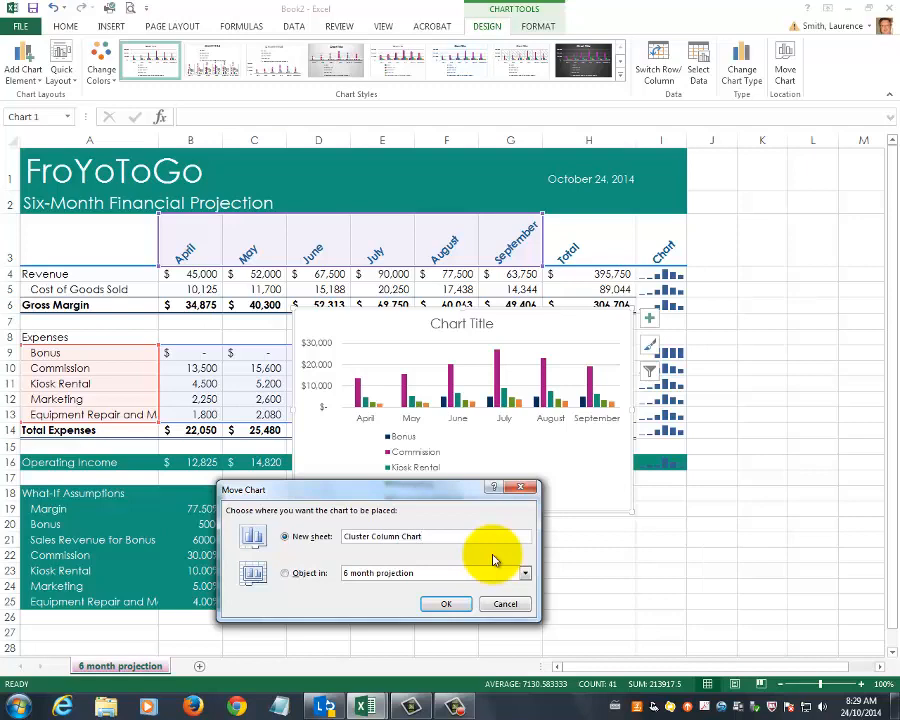
left_click(446, 603)
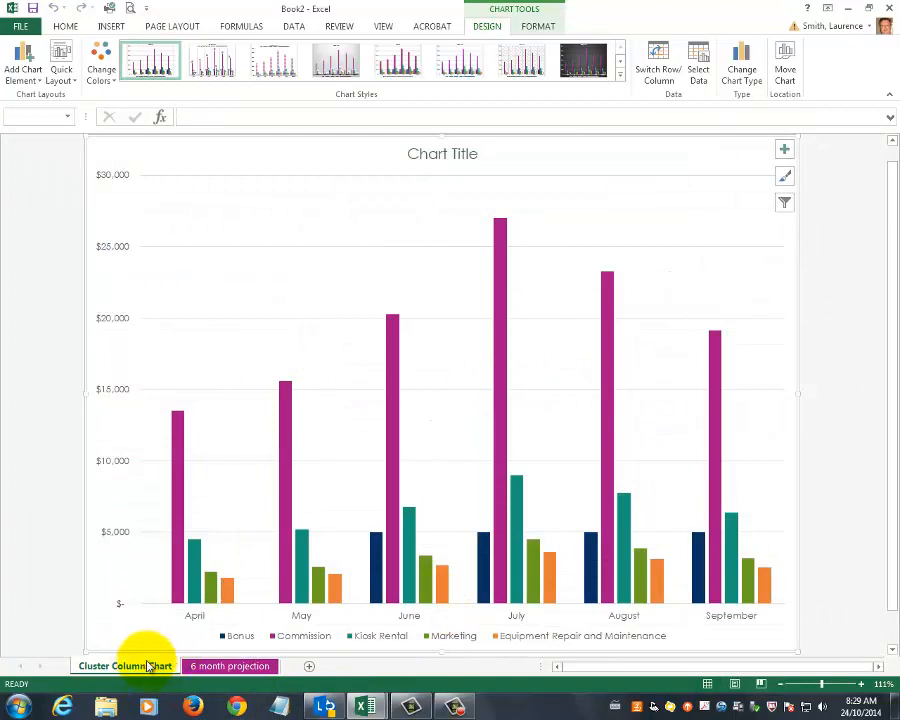
Set the Cluster Column Chart sheet tab colour to Dark Green, Accent 3.
mouse_move(607, 494)
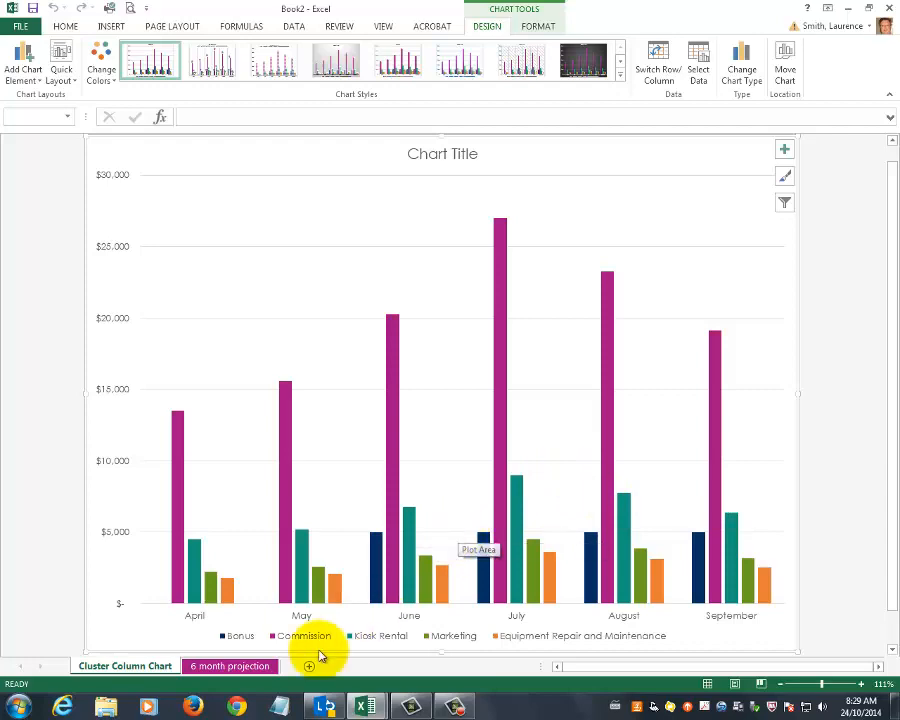
left_click(227, 668)
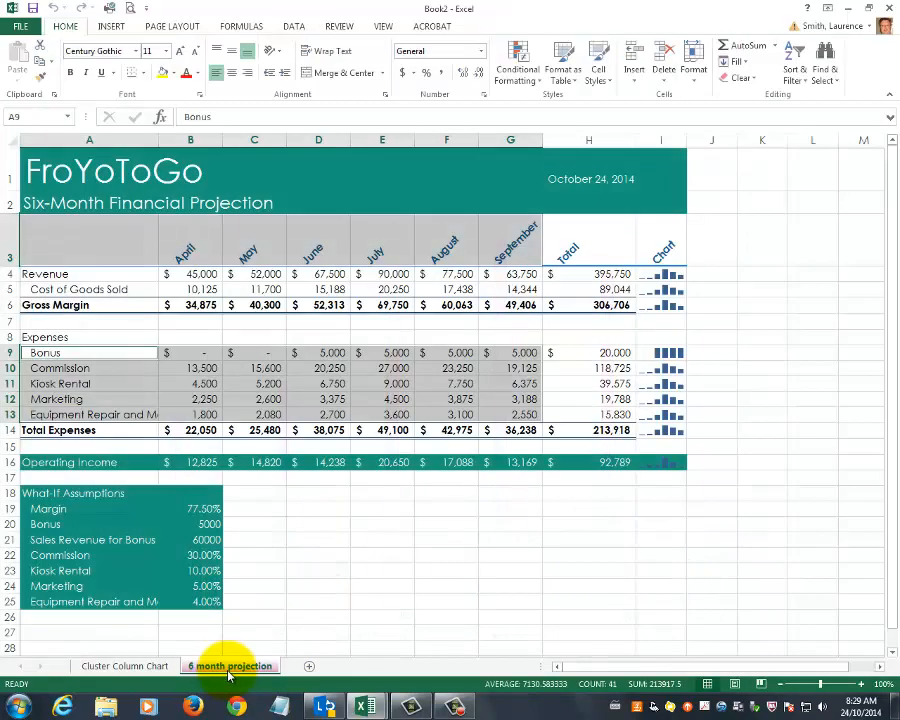
left_click(157, 668)
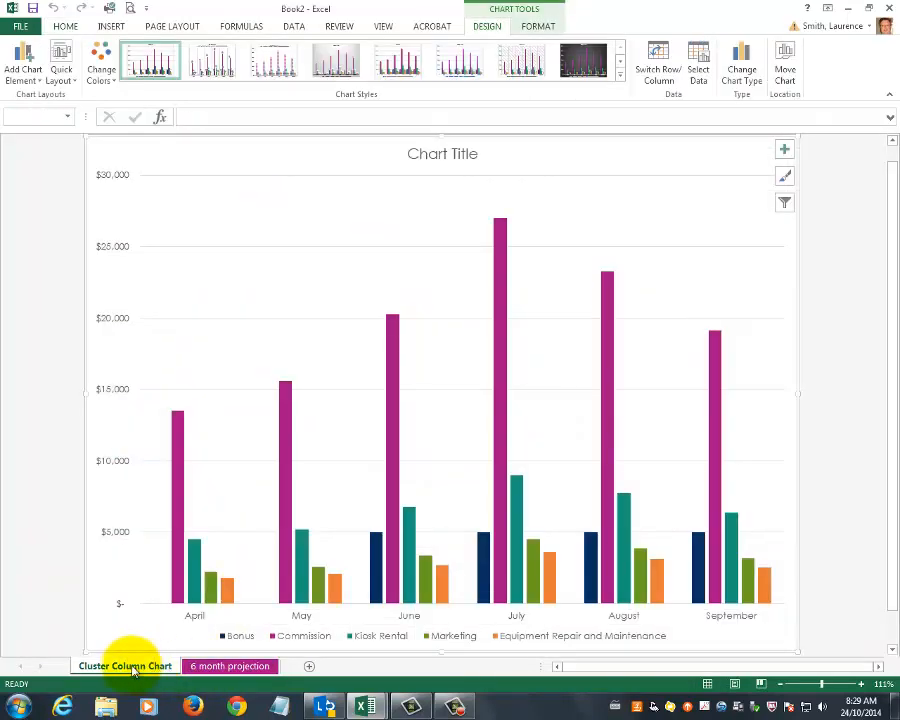
right_click(139, 673)
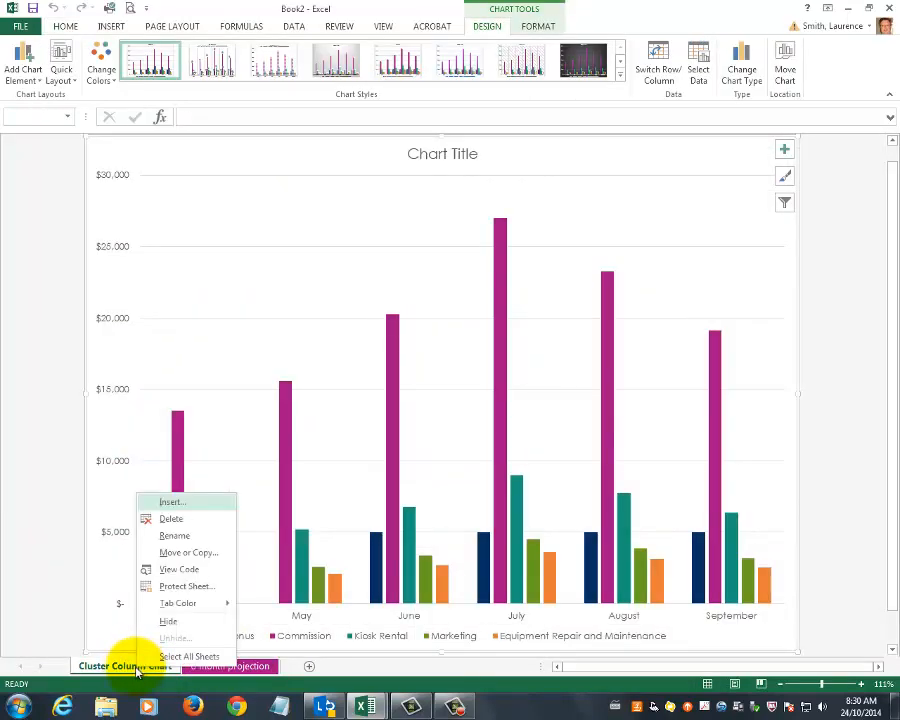
mouse_move(201, 603)
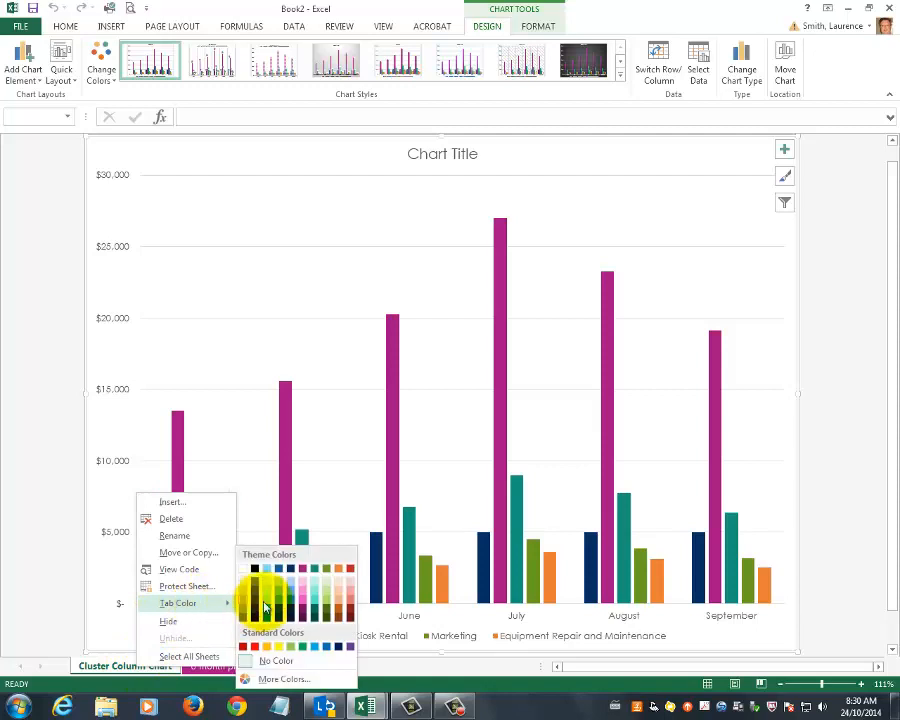
left_click(316, 572)
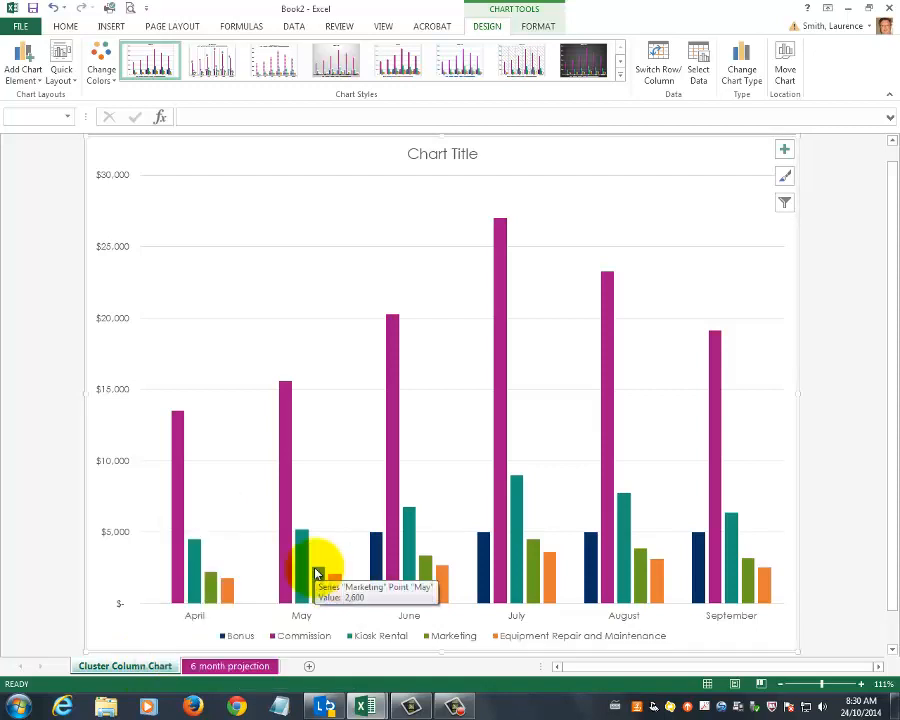
Switch between the two sheet tabs to compare their tab colours.
left_click(246, 668)
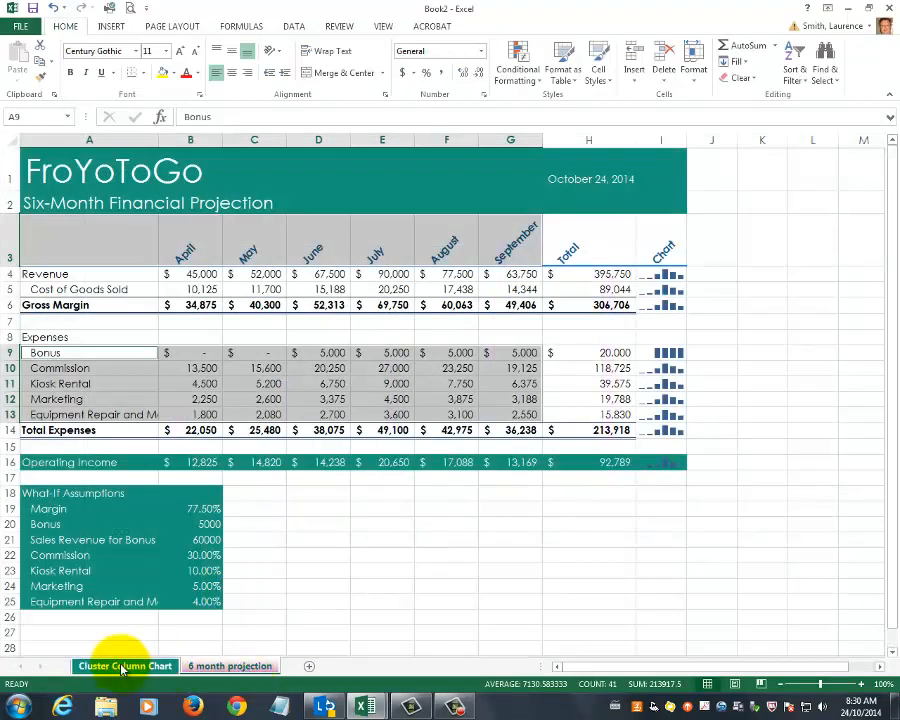
left_click(122, 667)
left_click(210, 668)
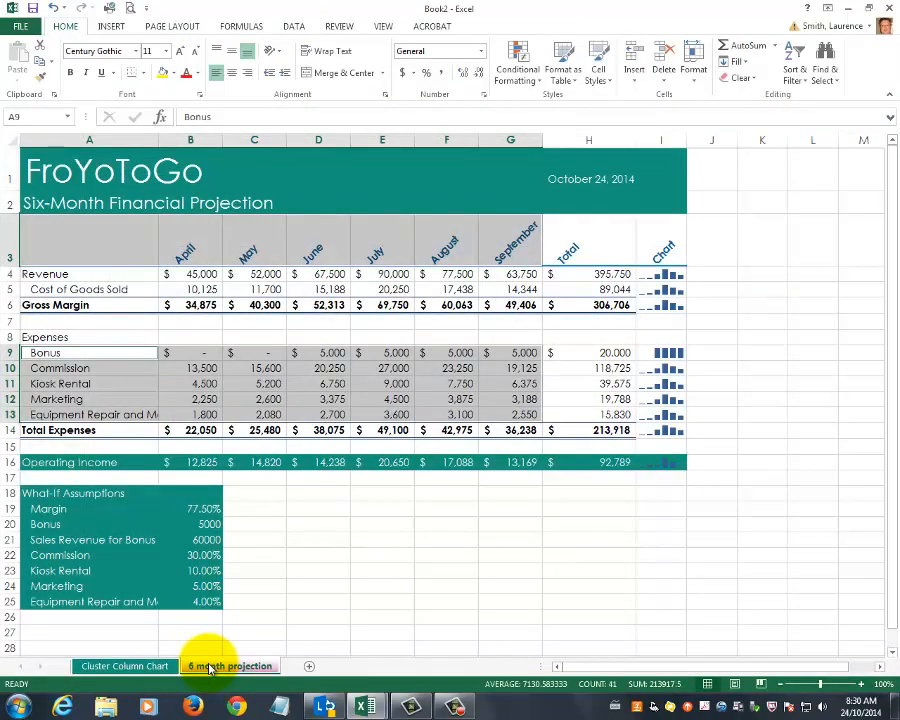
left_click(122, 667)
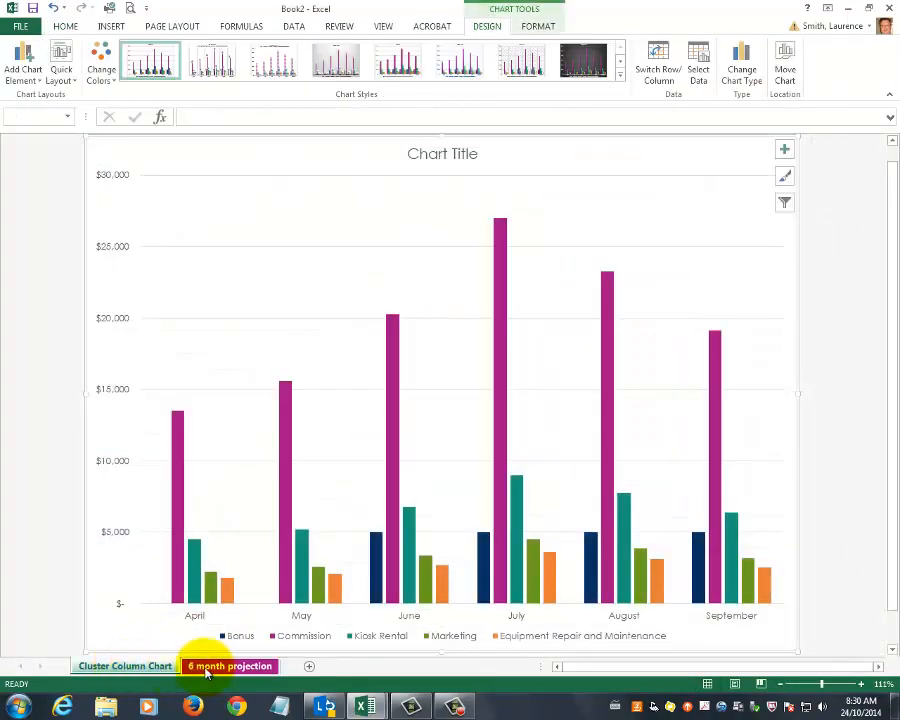
left_click(206, 668)
left_click(124, 667)
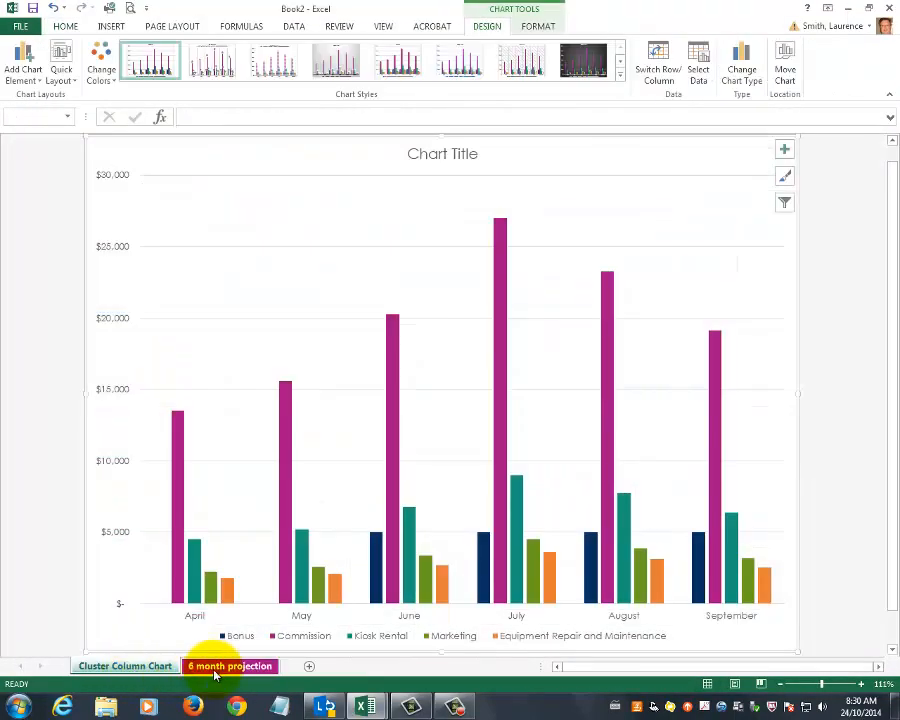
left_click(214, 670)
Return to the chart sheet and set the chart title to Six Month Projected Expense.
left_click(124, 667)
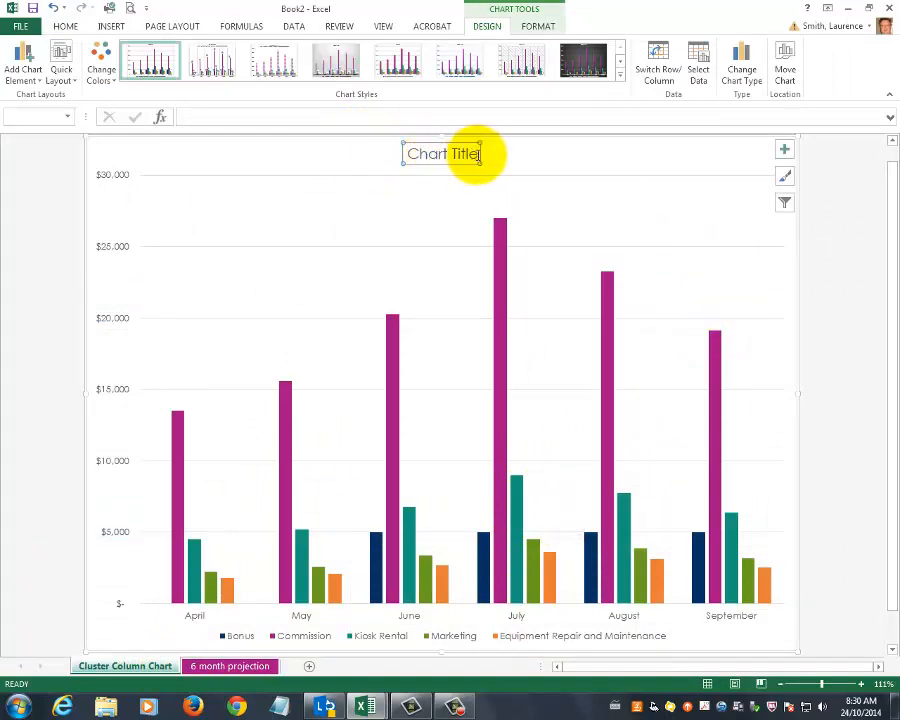
left_click_drag(478, 154, 425, 150)
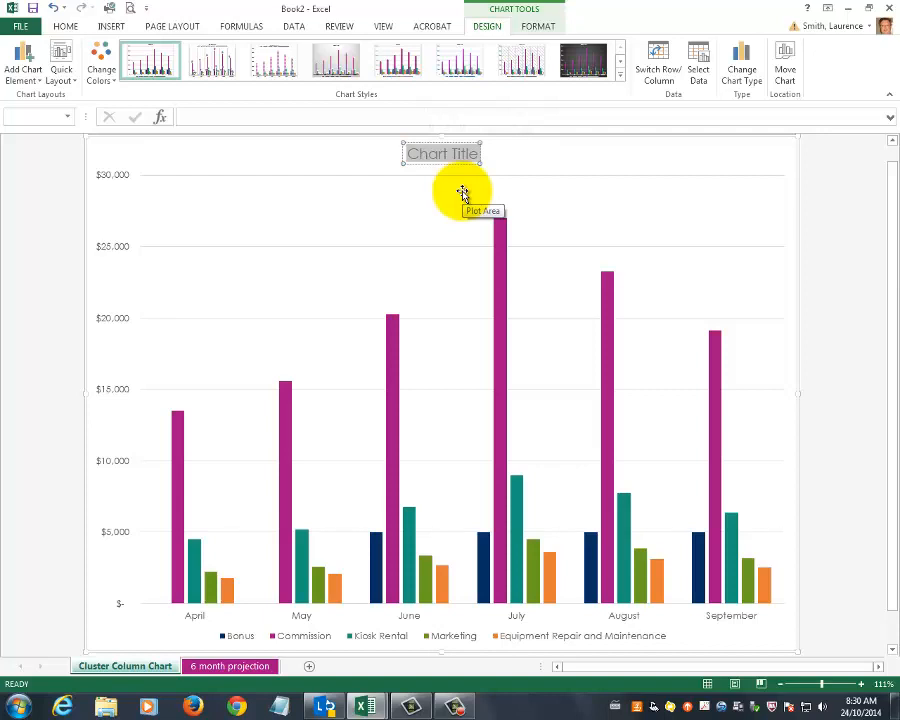
type("Six")
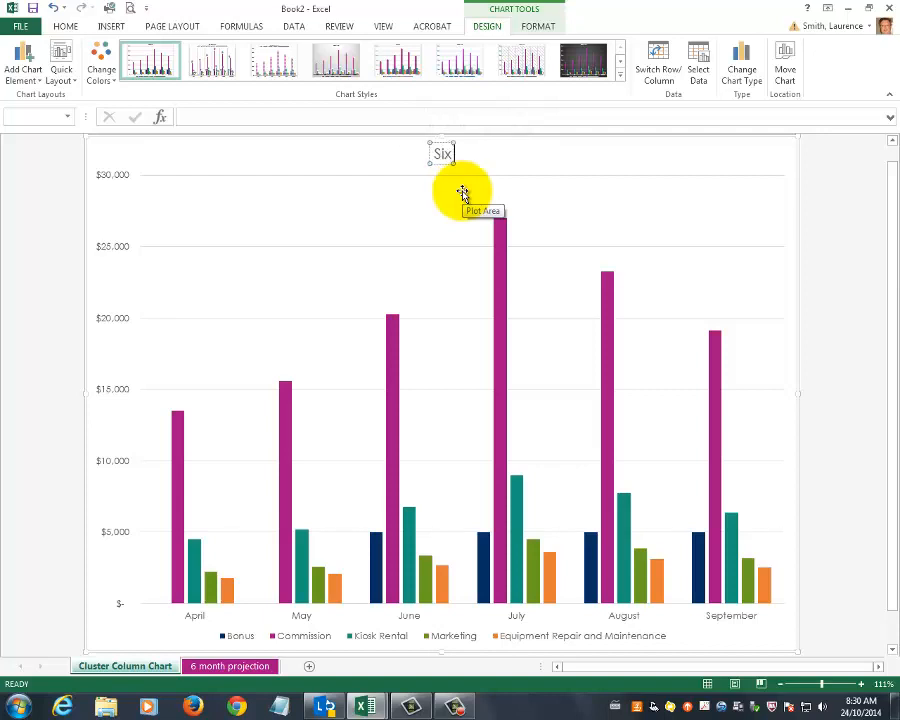
type(" Mo")
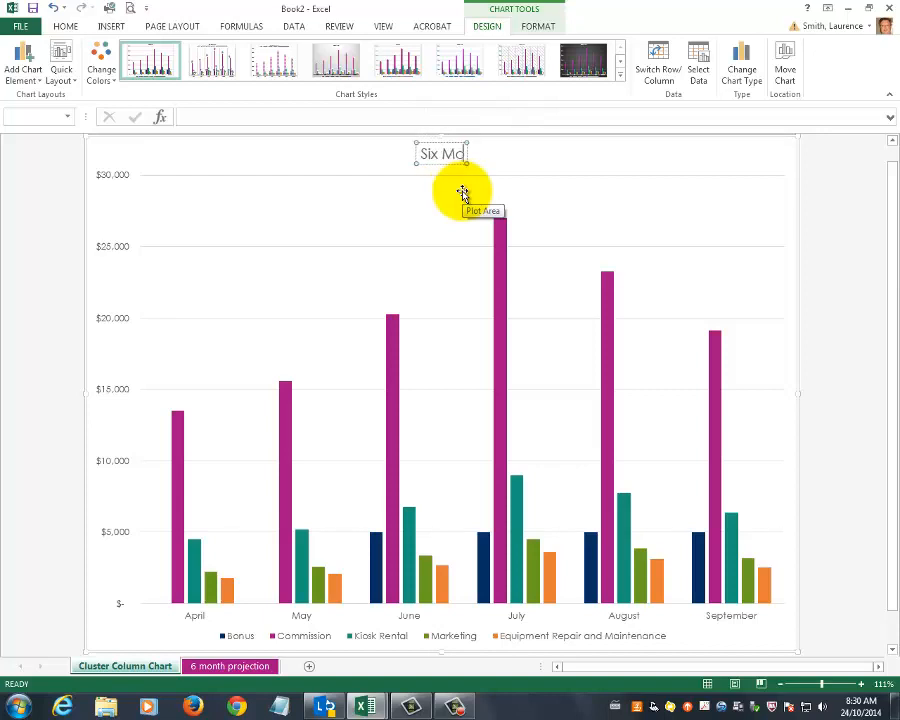
type("nth p")
key("BackSpace")
key("BackSpace")
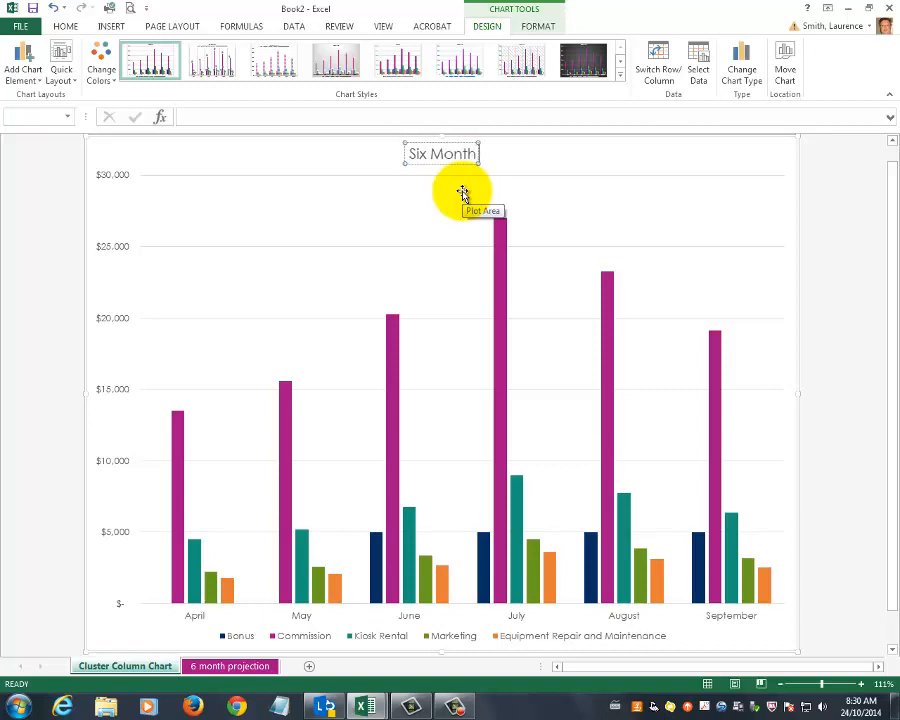
type("Project")
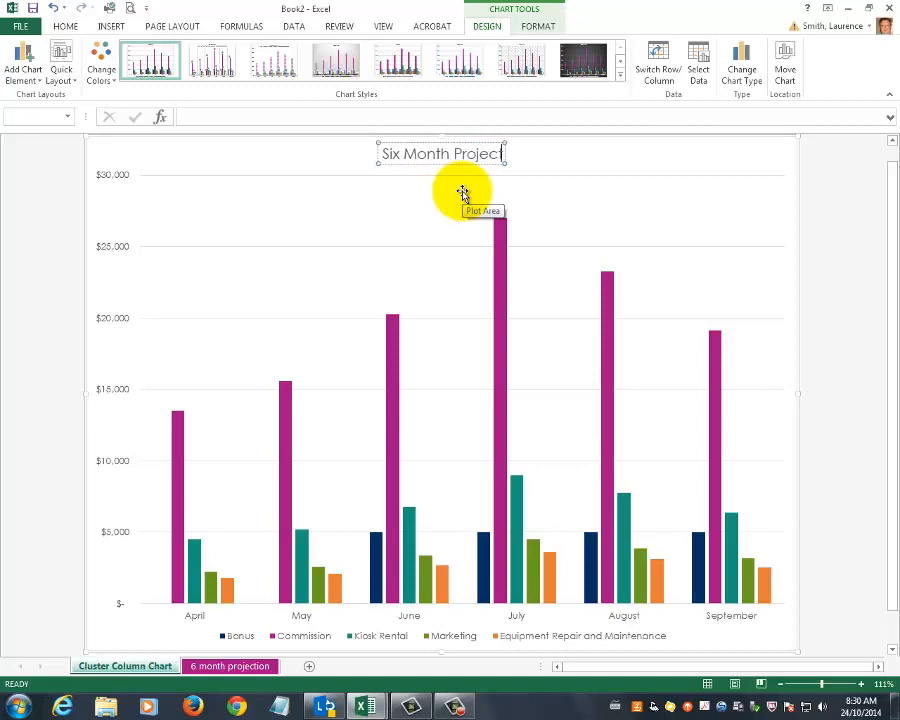
type("ed Ex")
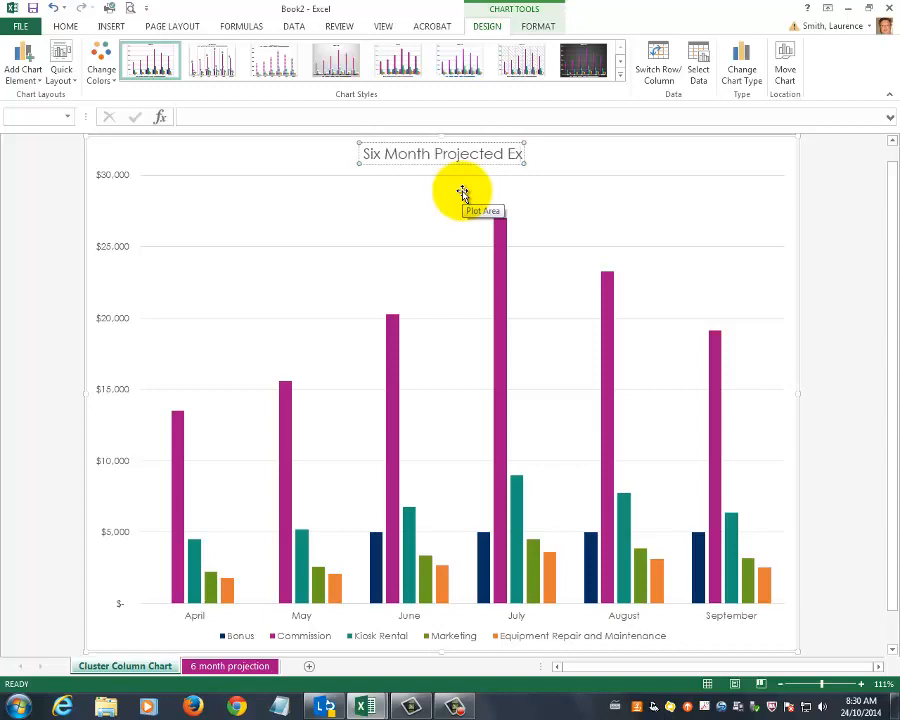
type("pense")
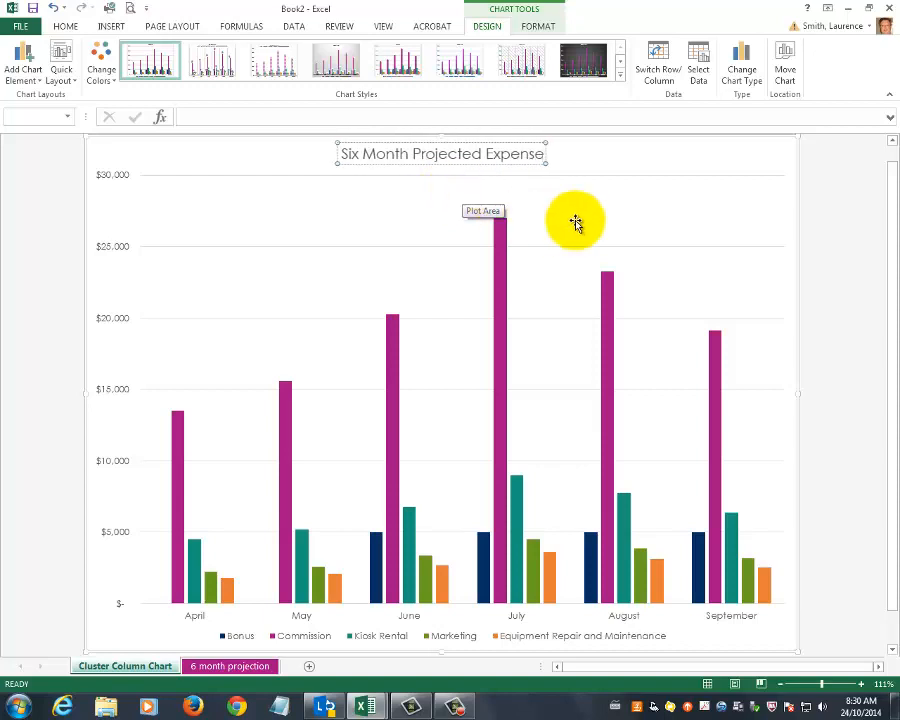
left_click(650, 210)
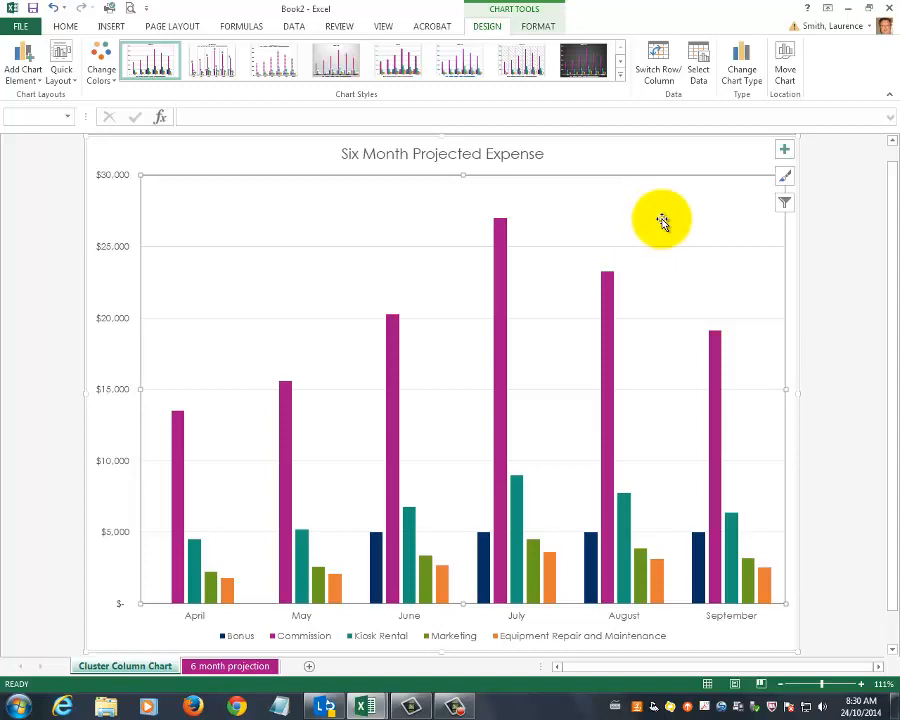
Add data labels to the chart's columns.
left_click(785, 151)
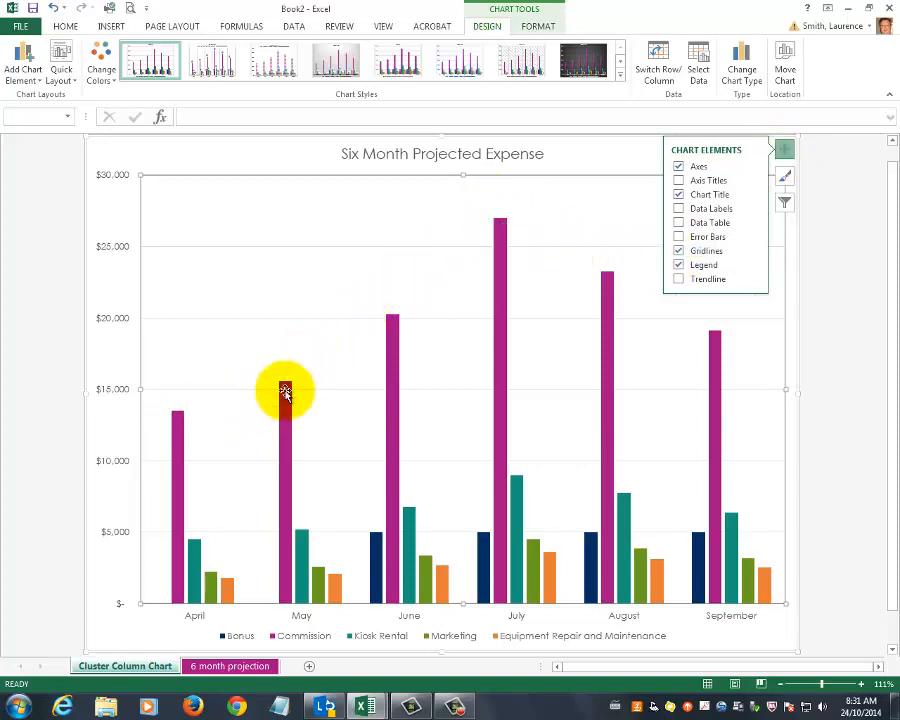
left_click(679, 209)
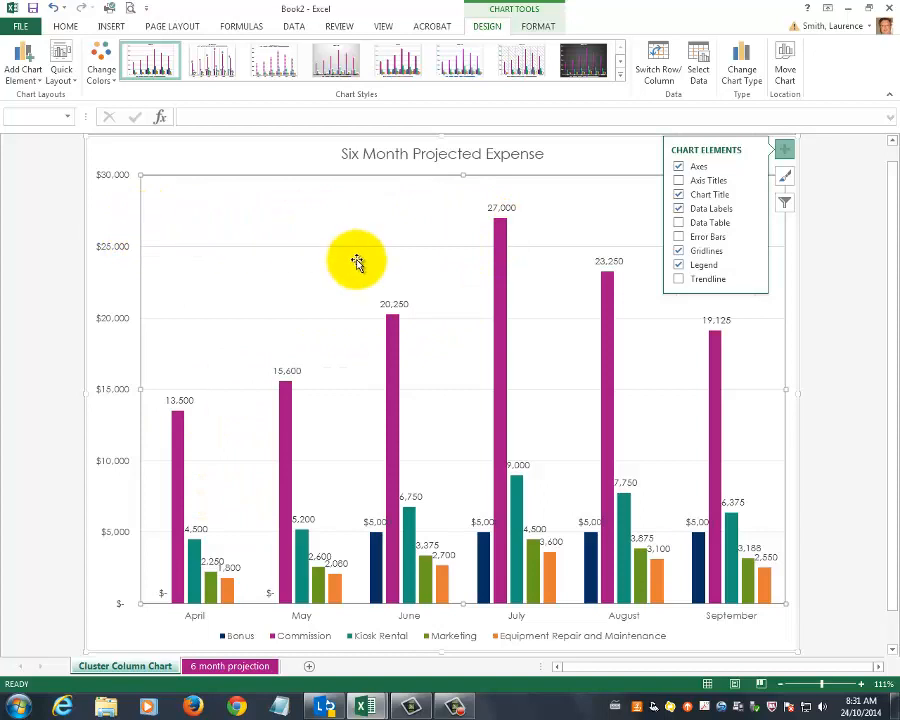
left_click(784, 149)
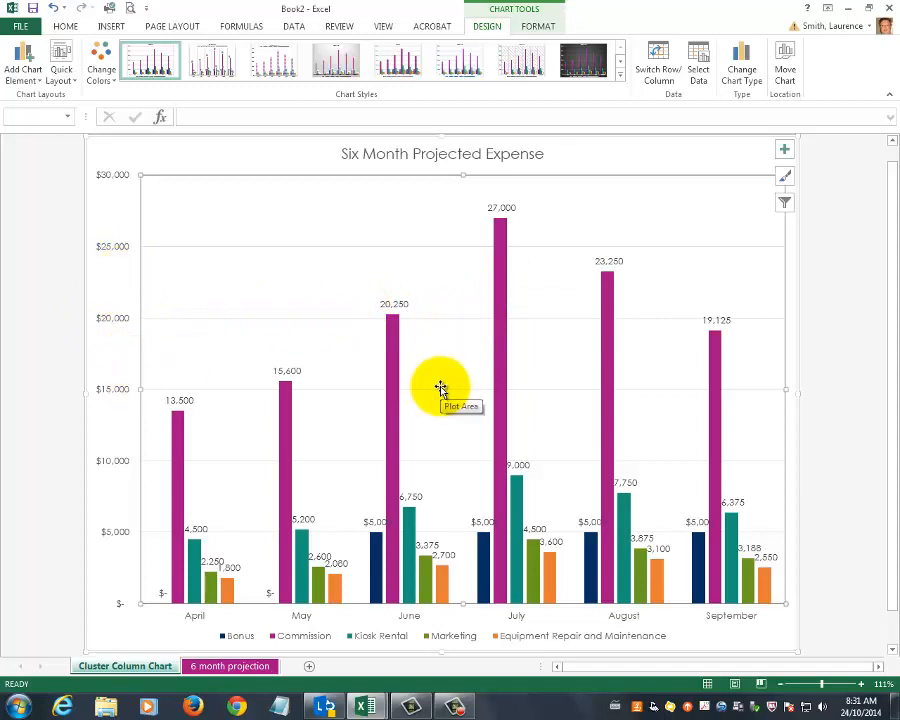
Filter the chart to hide the Bonus and Commission series.
left_click(784, 204)
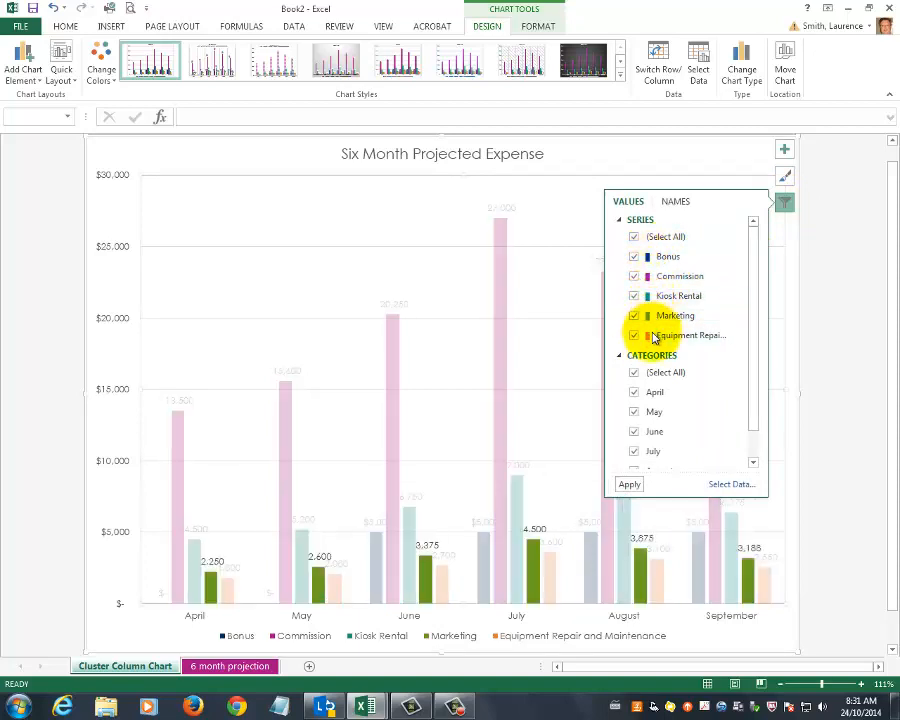
left_click(634, 278)
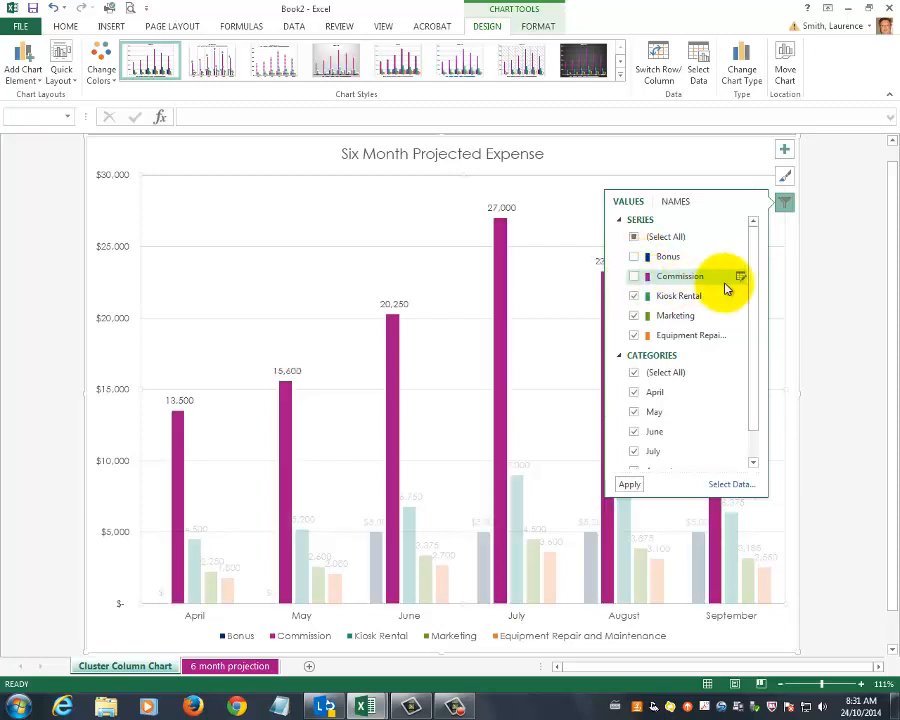
left_click(785, 204)
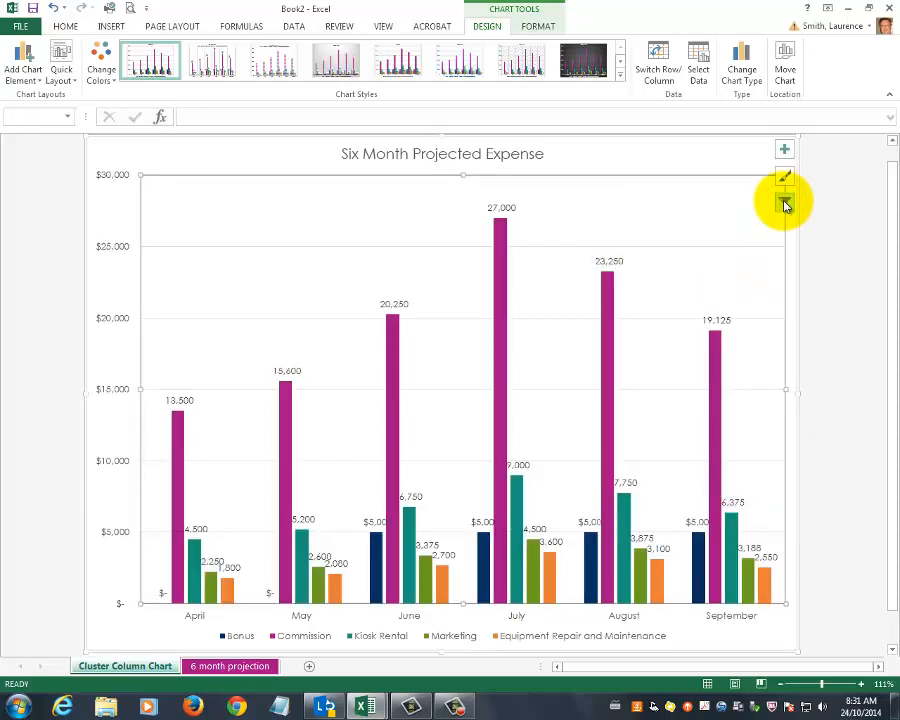
left_click(785, 204)
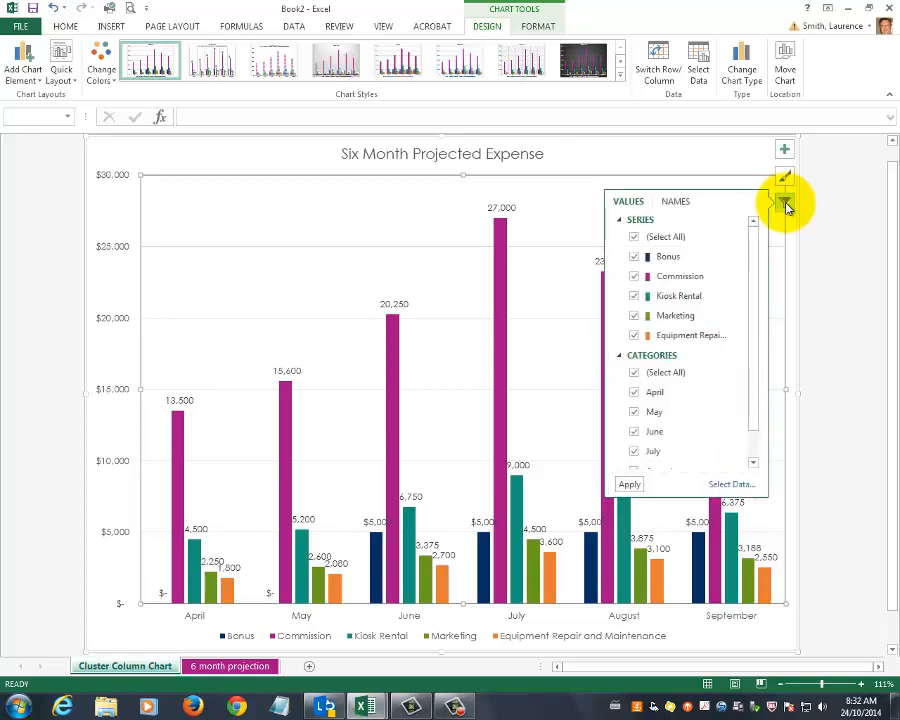
left_click(634, 258)
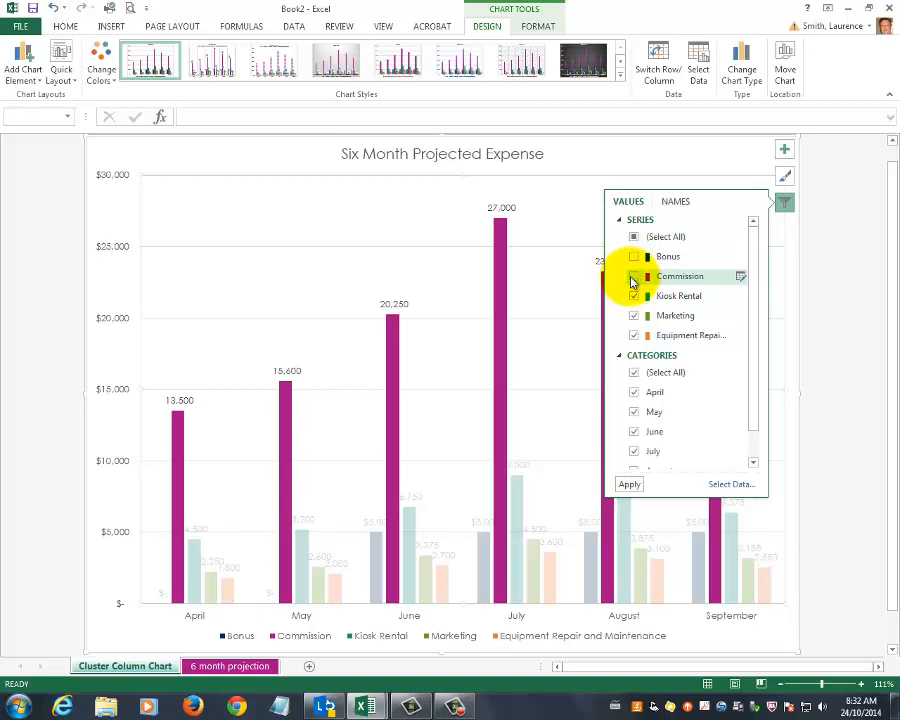
left_click(633, 277)
left_click(629, 484)
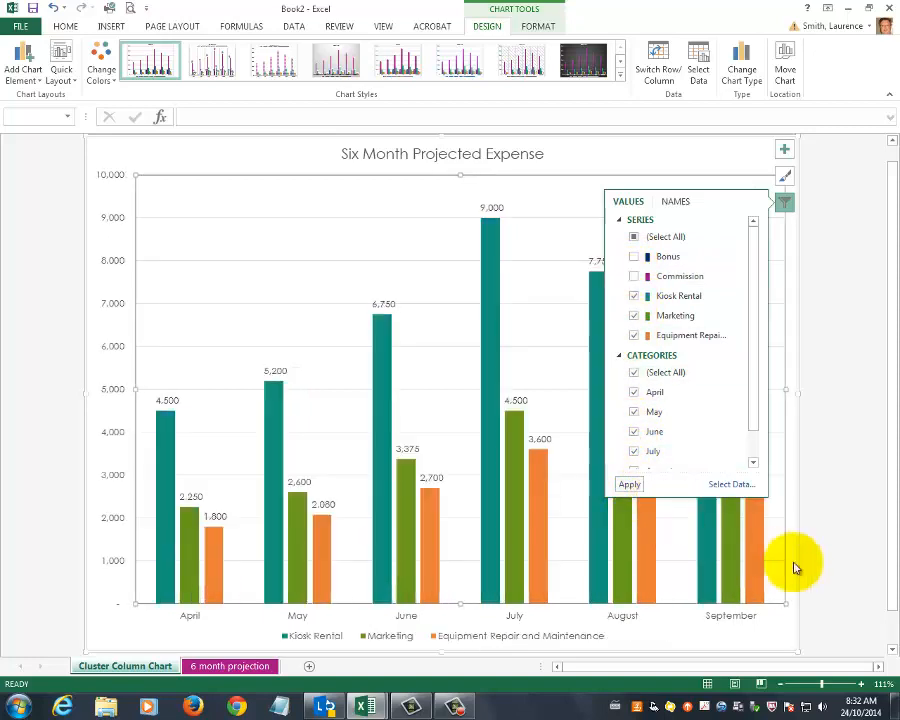
left_click(785, 204)
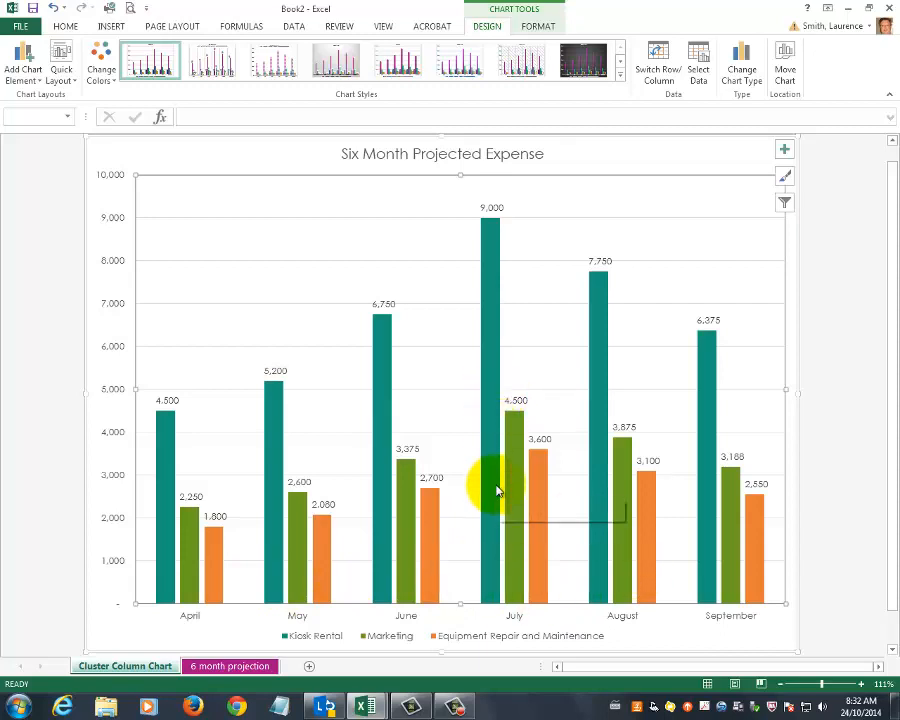
Restore the Bonus and Commission series in the chart filter.
left_click(783, 205)
left_click(633, 256)
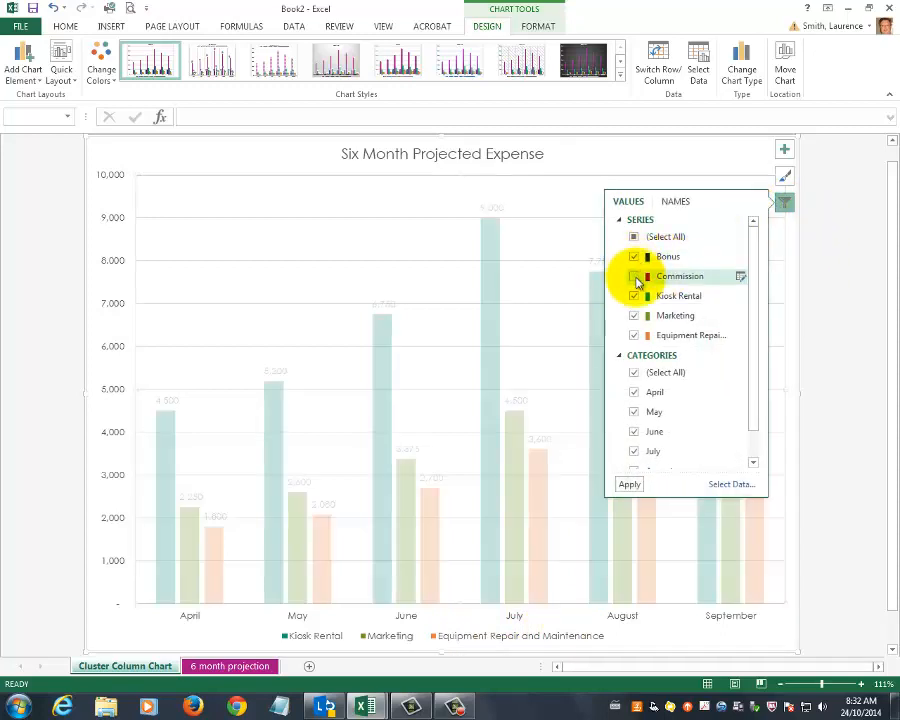
left_click(633, 276)
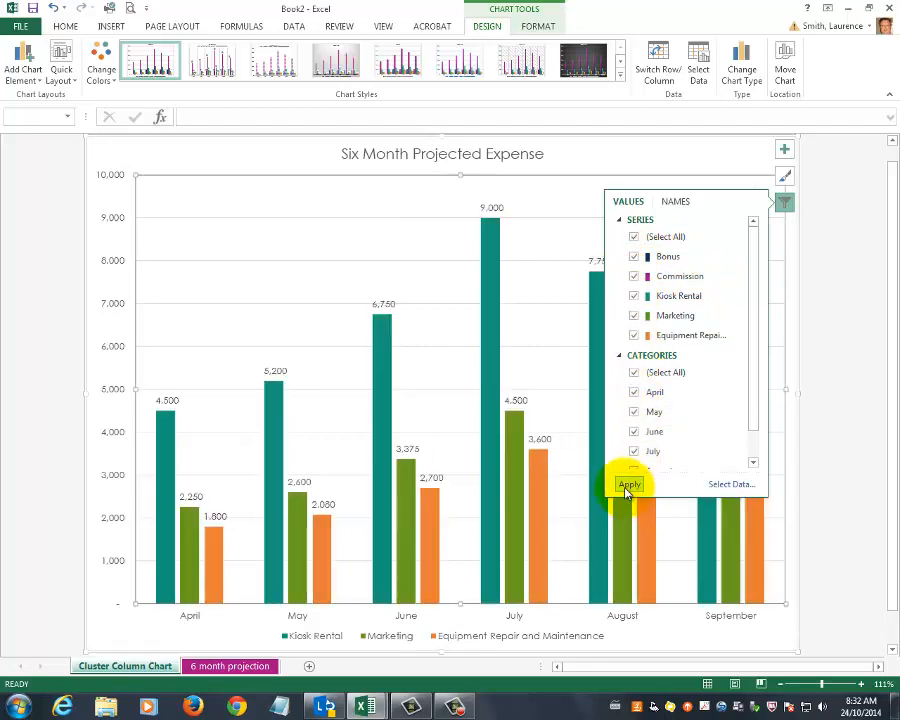
left_click(629, 485)
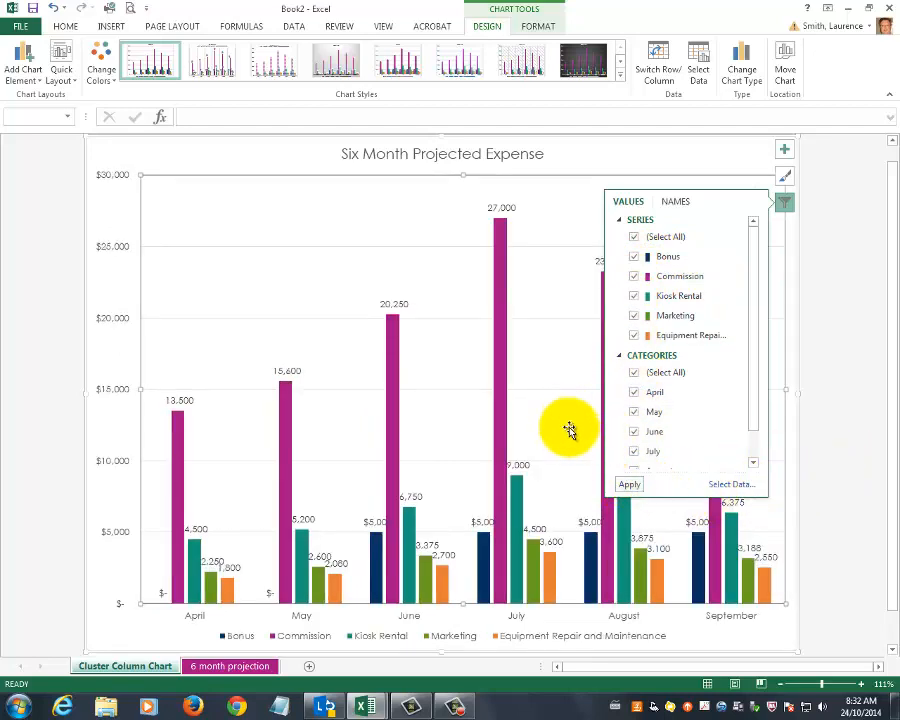
left_click(785, 203)
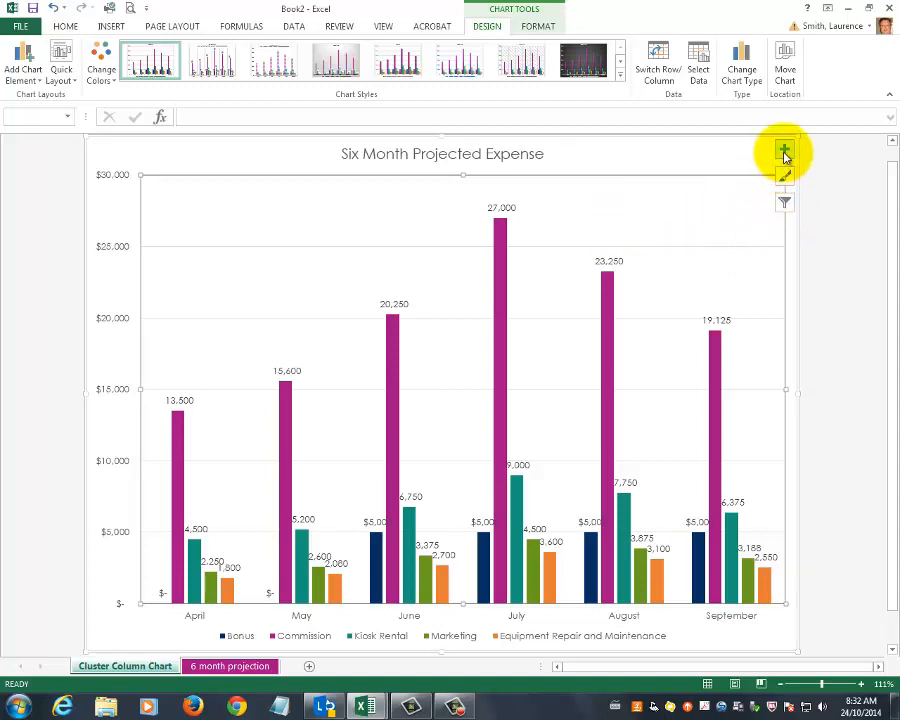
Add a primary vertical axis title to the chart, leaving the horizontal axis title off.
left_click(40, 87)
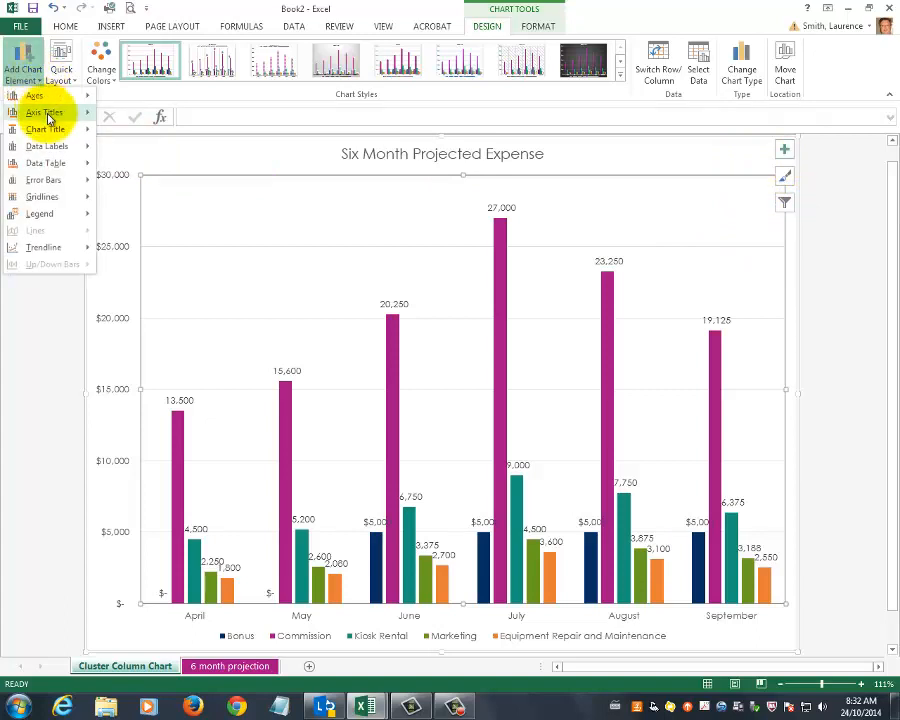
mouse_move(48, 117)
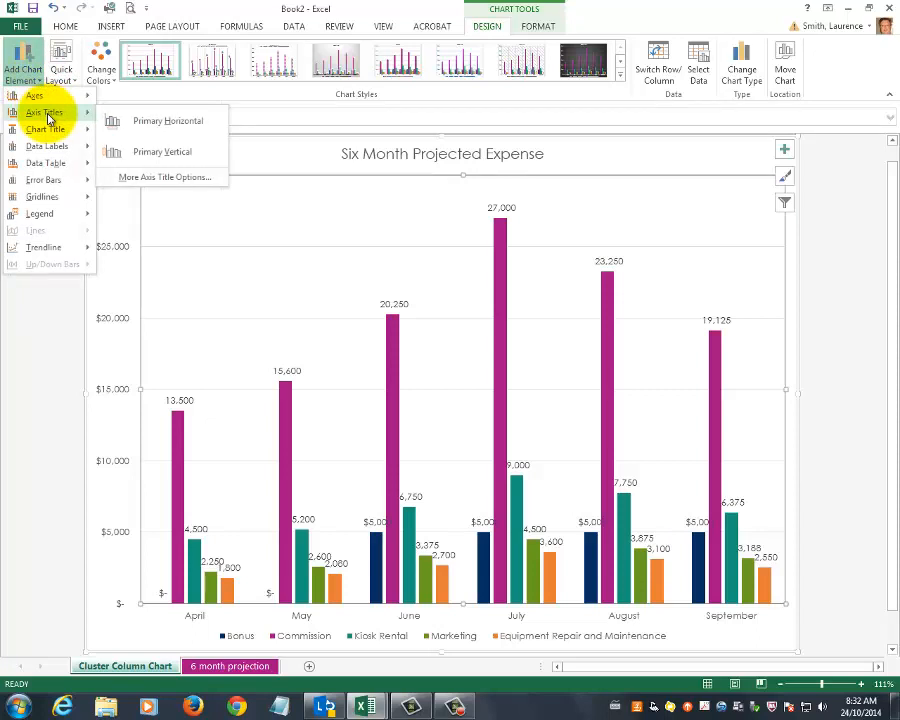
left_click(786, 152)
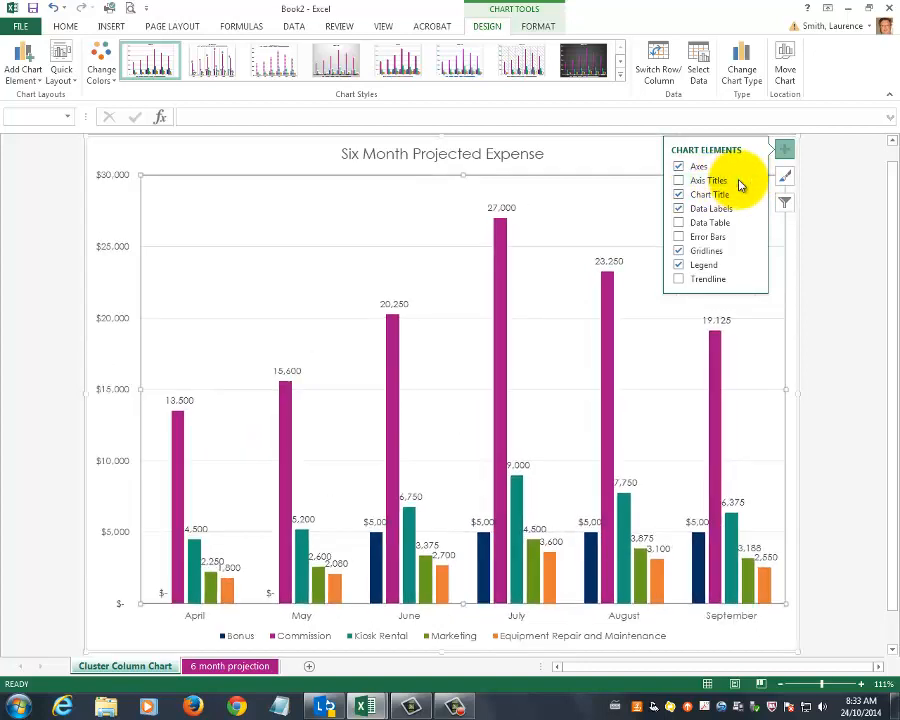
left_click(729, 184)
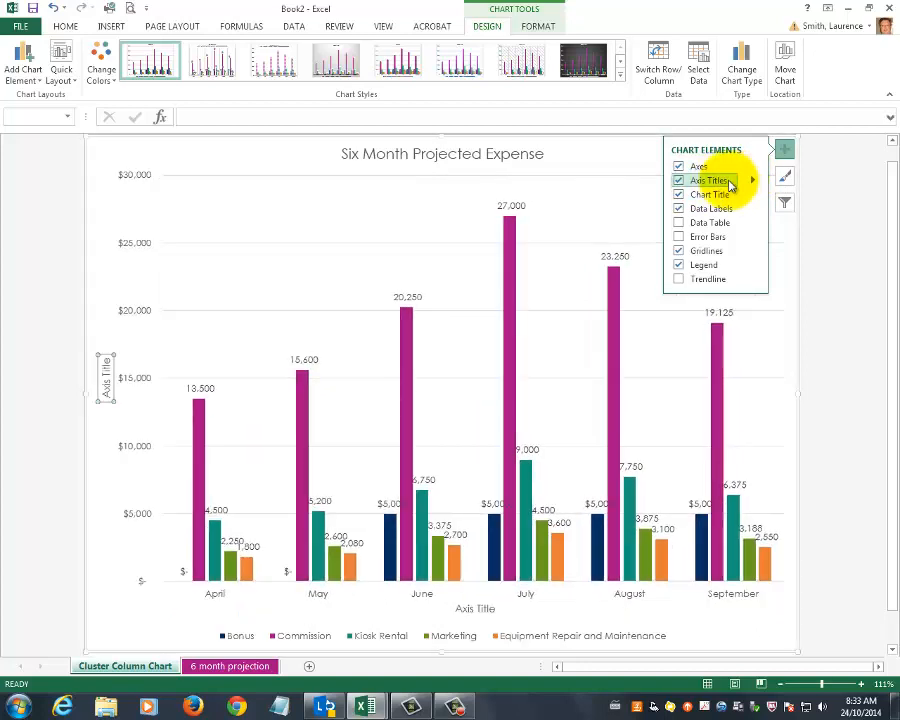
left_click(731, 185)
left_click(756, 182)
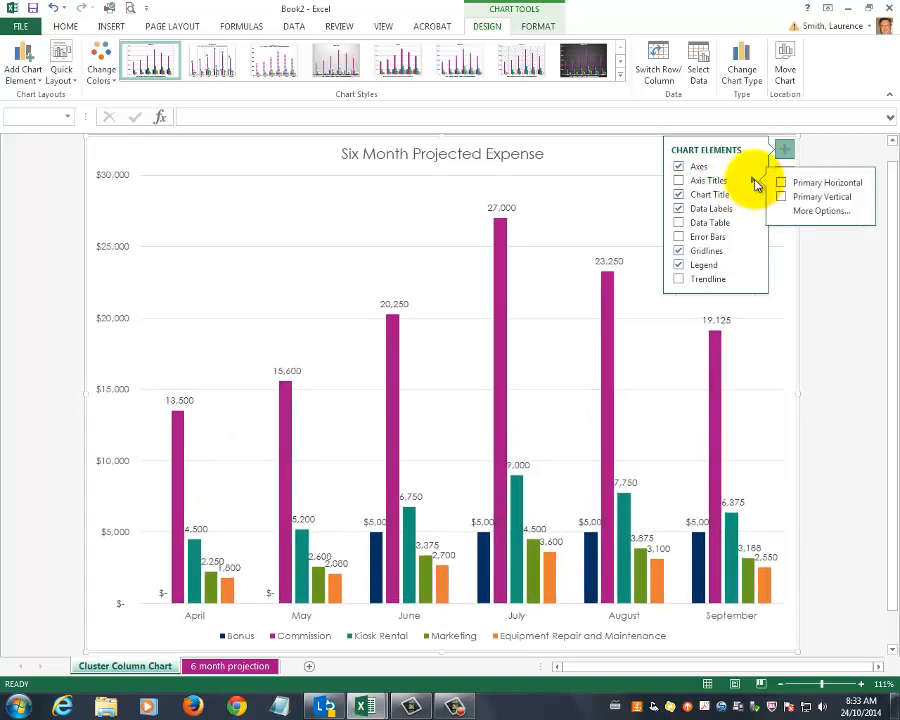
left_click(679, 181)
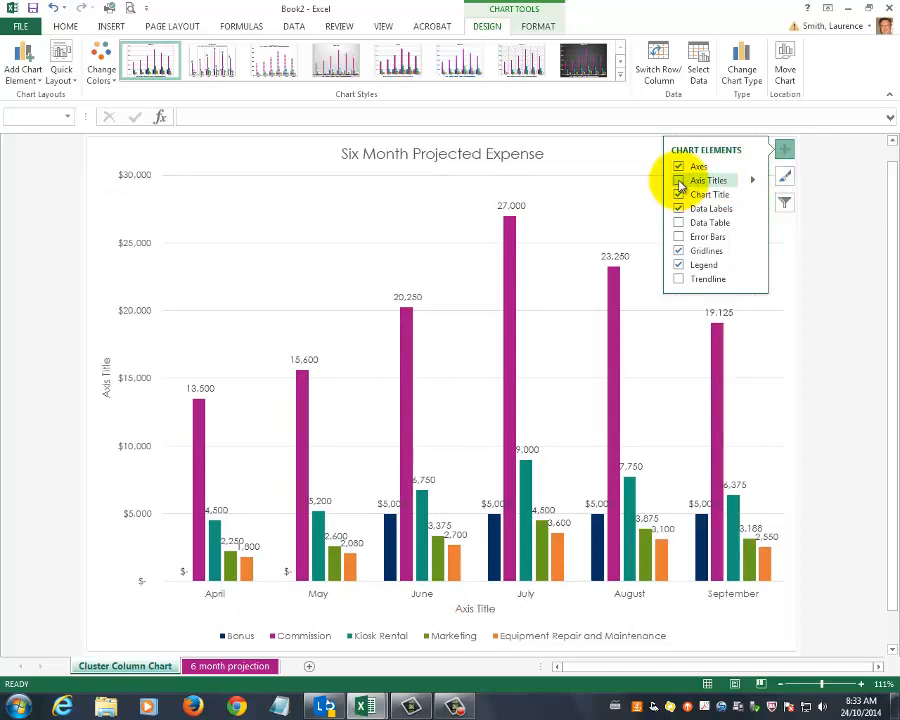
left_click(681, 184)
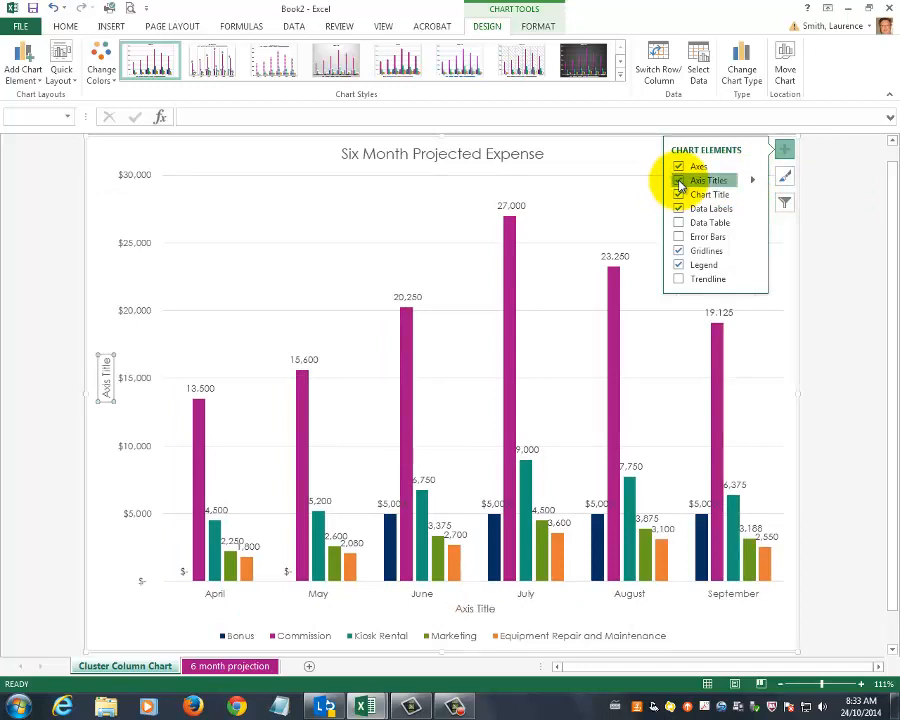
left_click(681, 184)
left_click(755, 182)
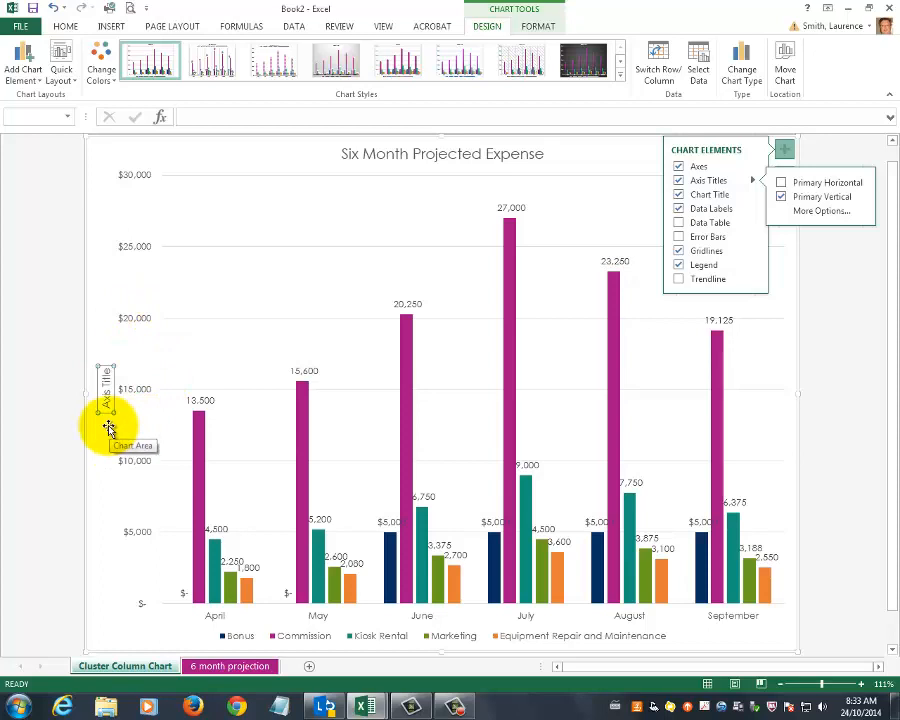
left_click(785, 150)
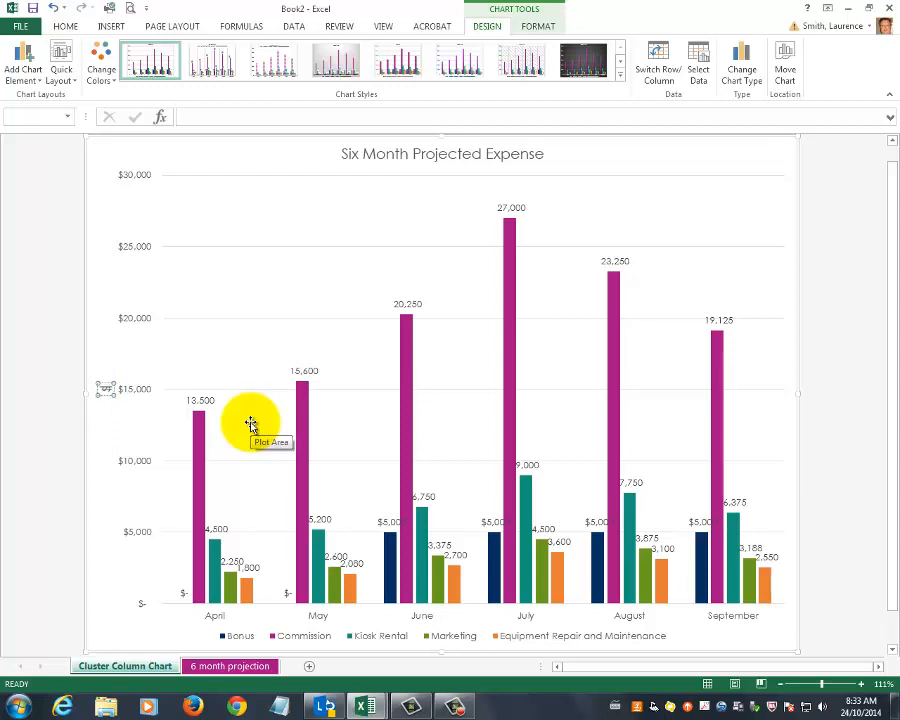
Open the Format Axis Title pane for the vertical axis title.
left_click(236, 287)
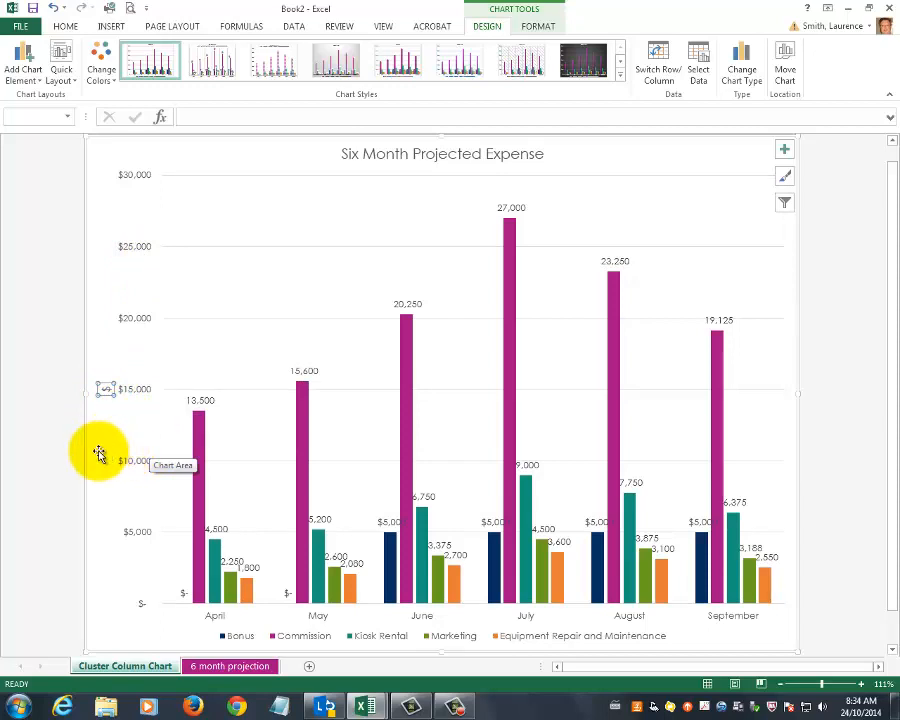
right_click(106, 392)
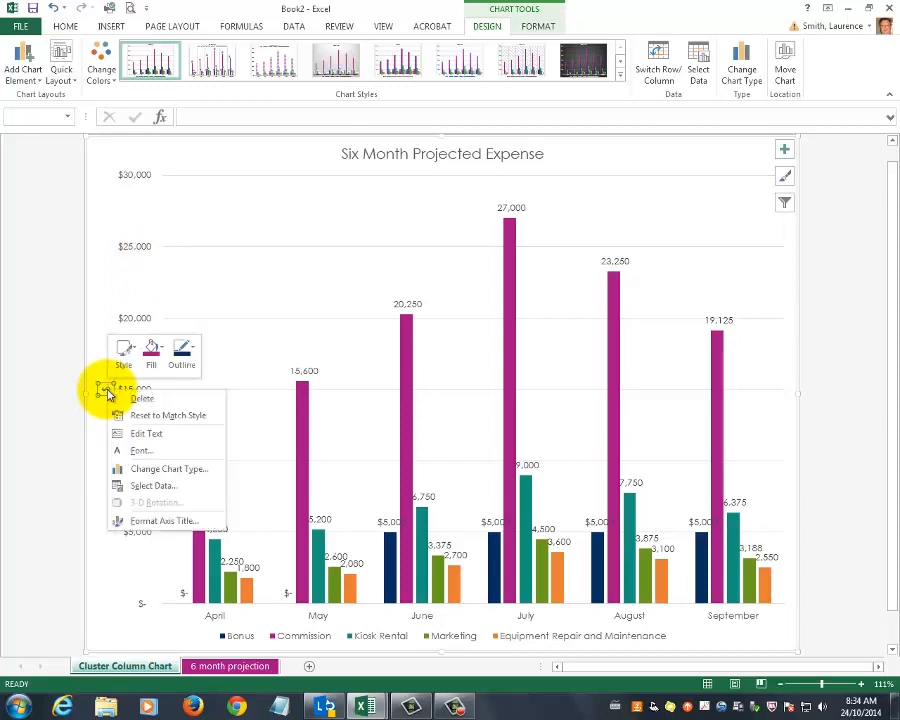
left_click(170, 522)
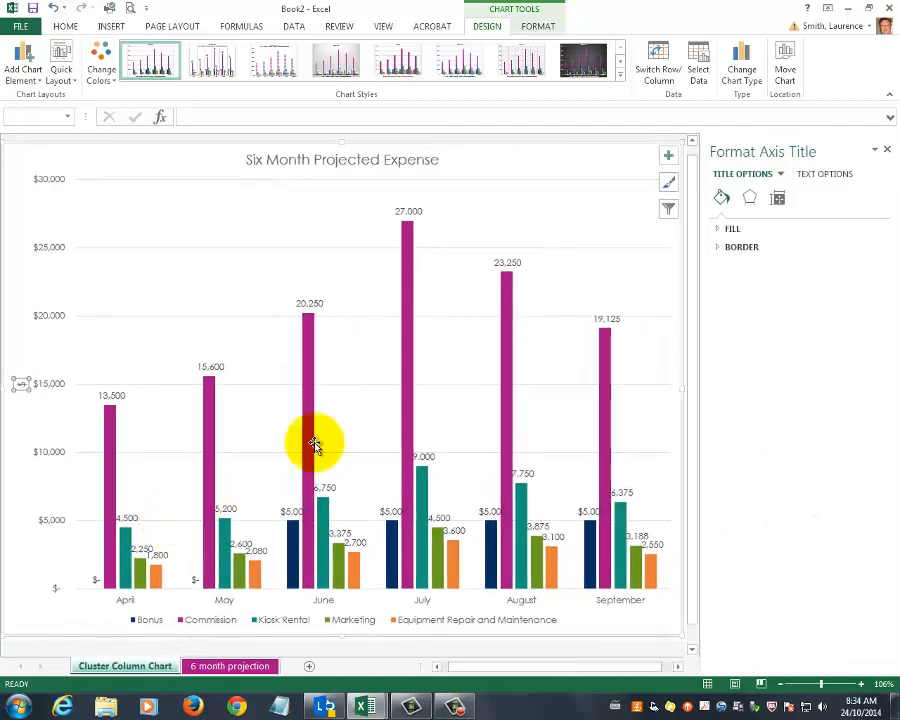
Set the vertical axis title's text direction to Horizontal and close the pane.
left_click(781, 201)
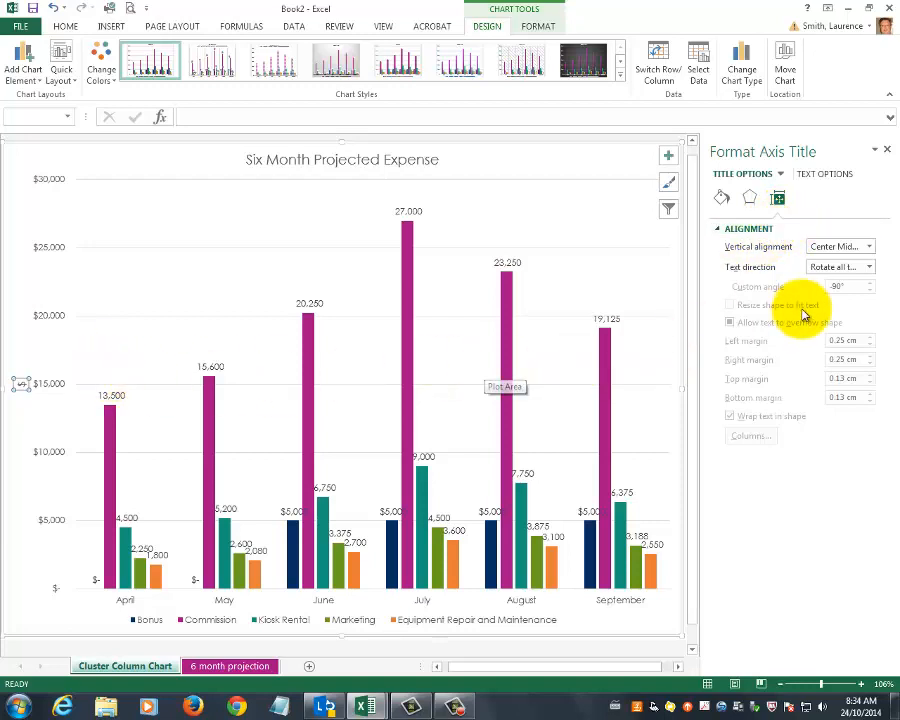
left_click(870, 270)
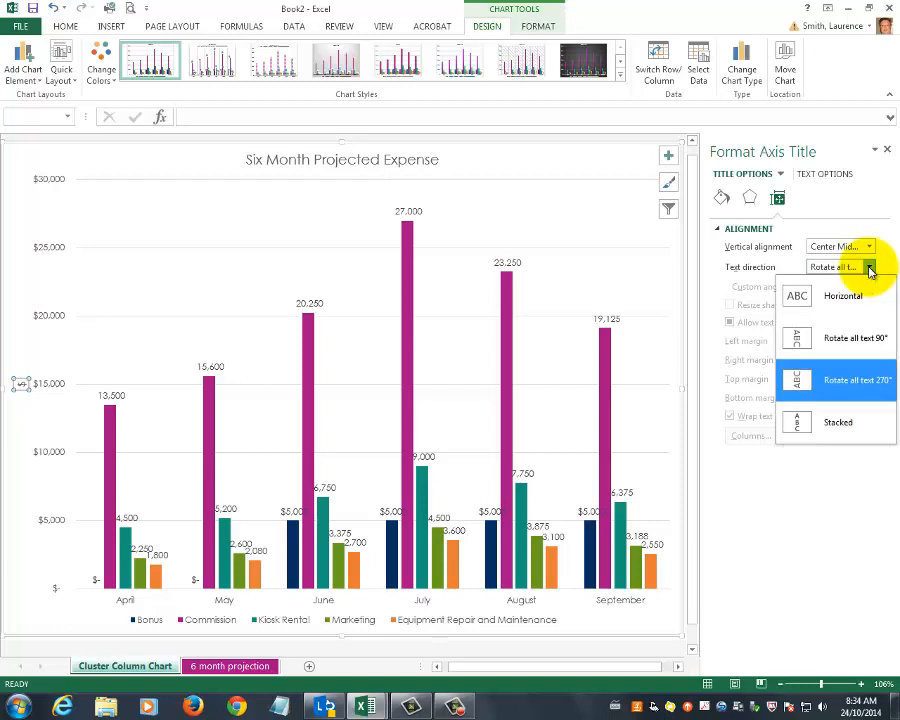
left_click(843, 298)
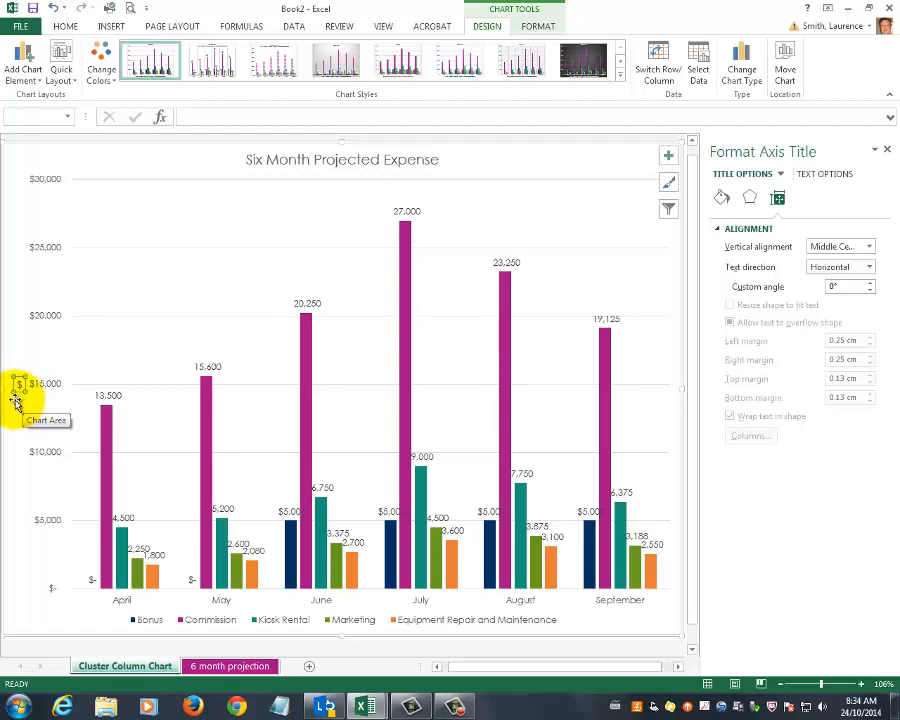
left_click(888, 150)
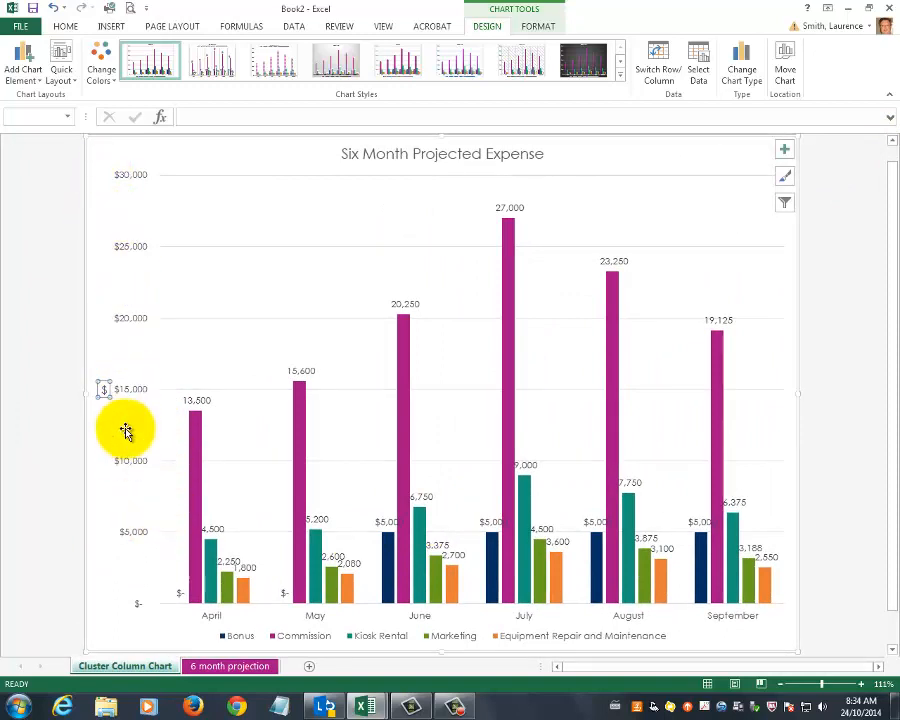
Format the vertical axis numbers with the Number category, 0 decimal places and a 1000 separator.
left_click(136, 391)
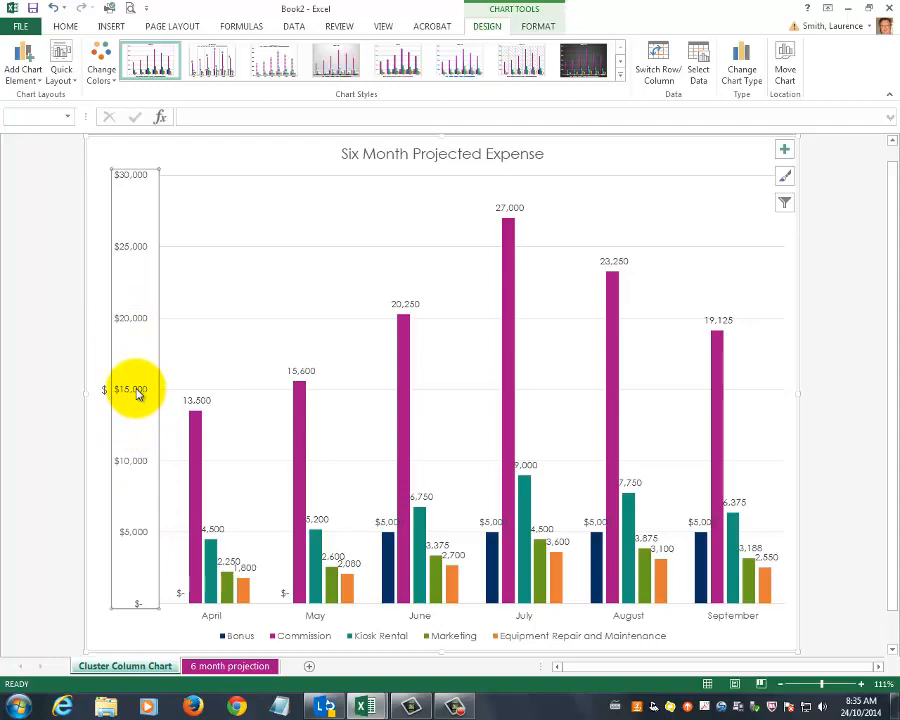
right_click(137, 394)
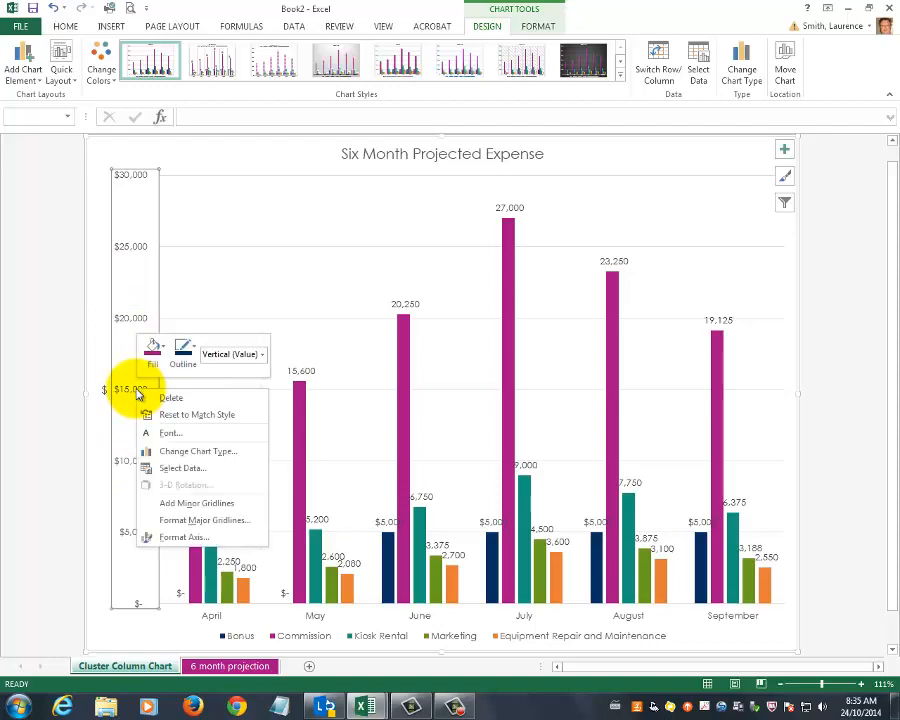
left_click(178, 537)
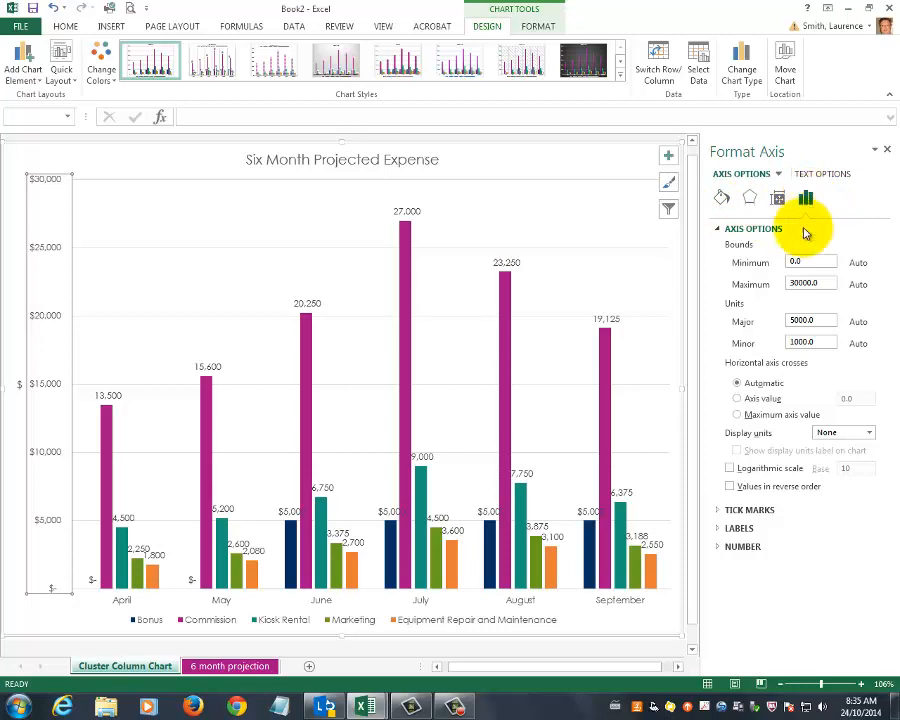
left_click(735, 547)
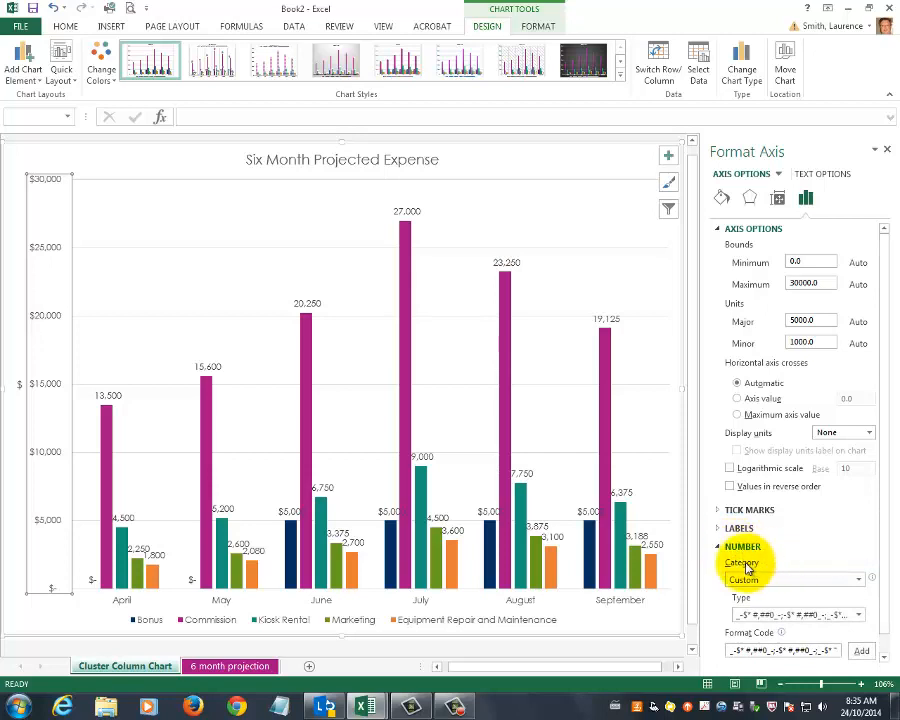
left_click(858, 580)
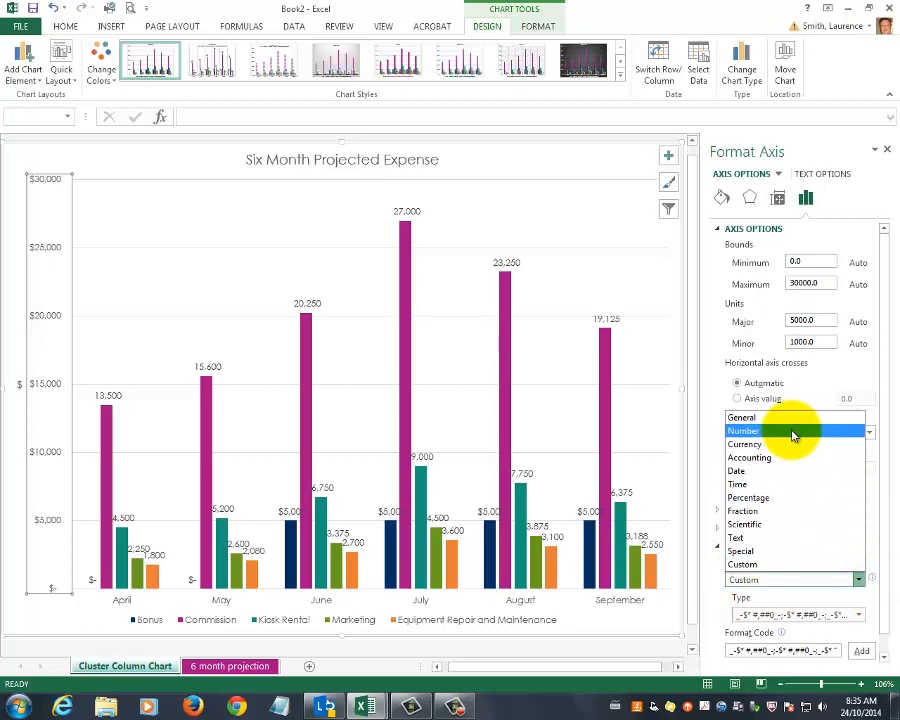
left_click(792, 431)
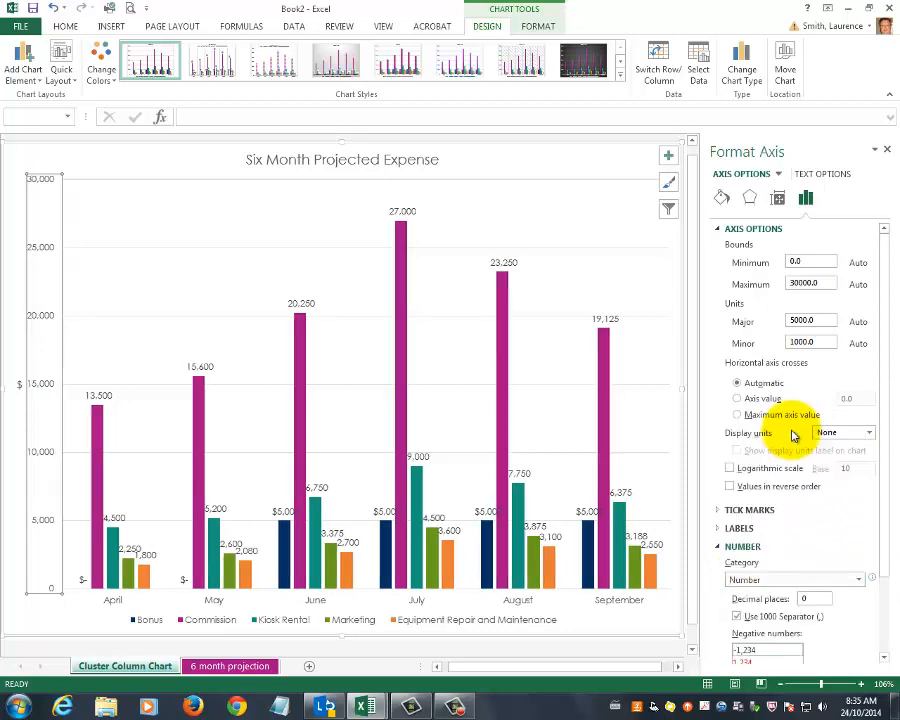
left_click(858, 580)
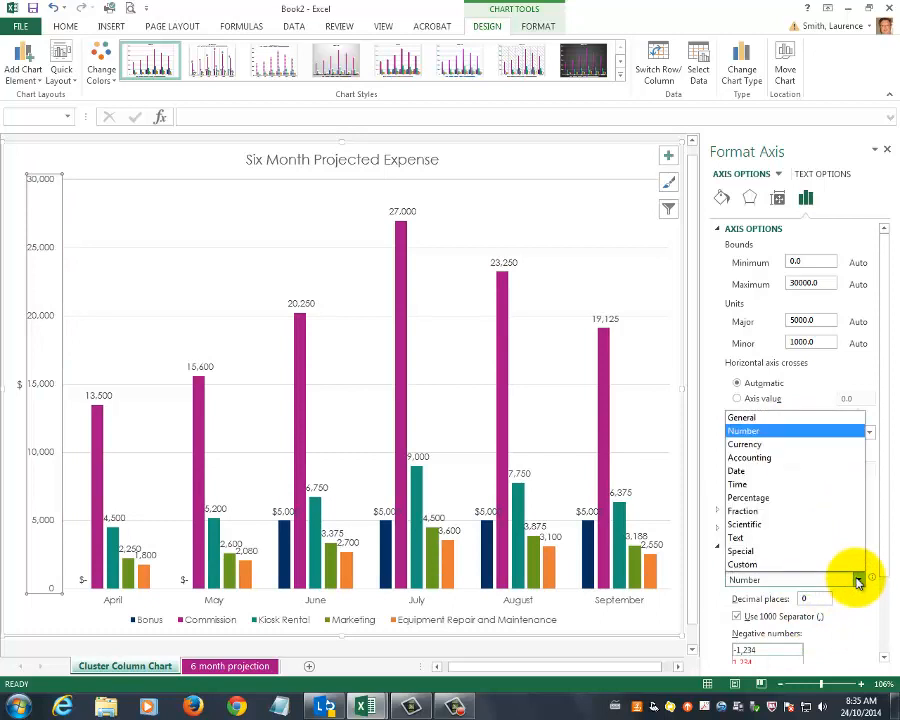
left_click(815, 458)
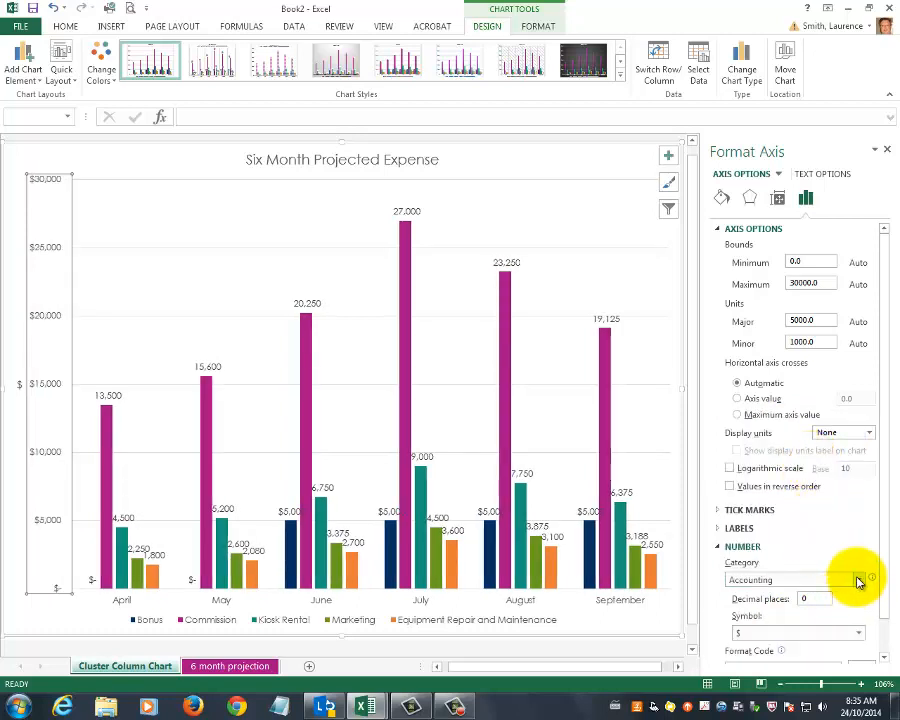
left_click(857, 579)
left_click(796, 431)
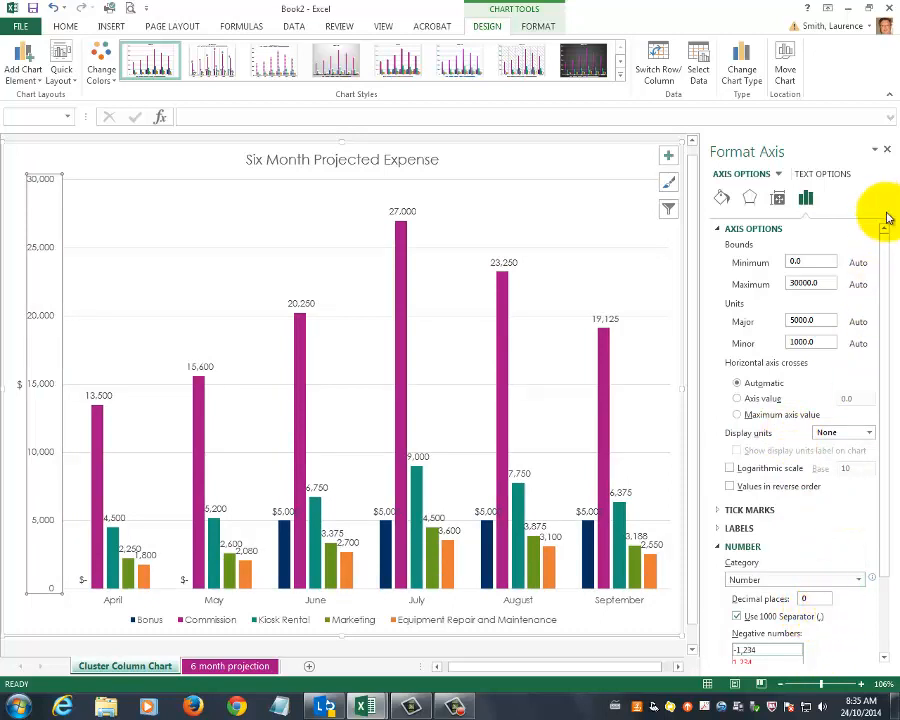
left_click_drag(878, 534, 890, 460)
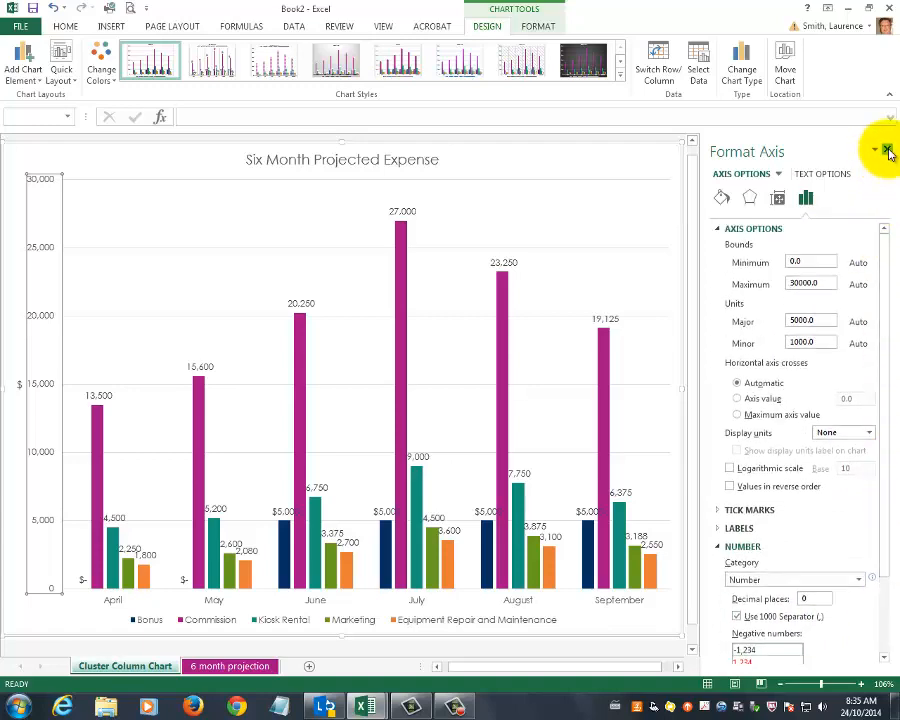
left_click(888, 151)
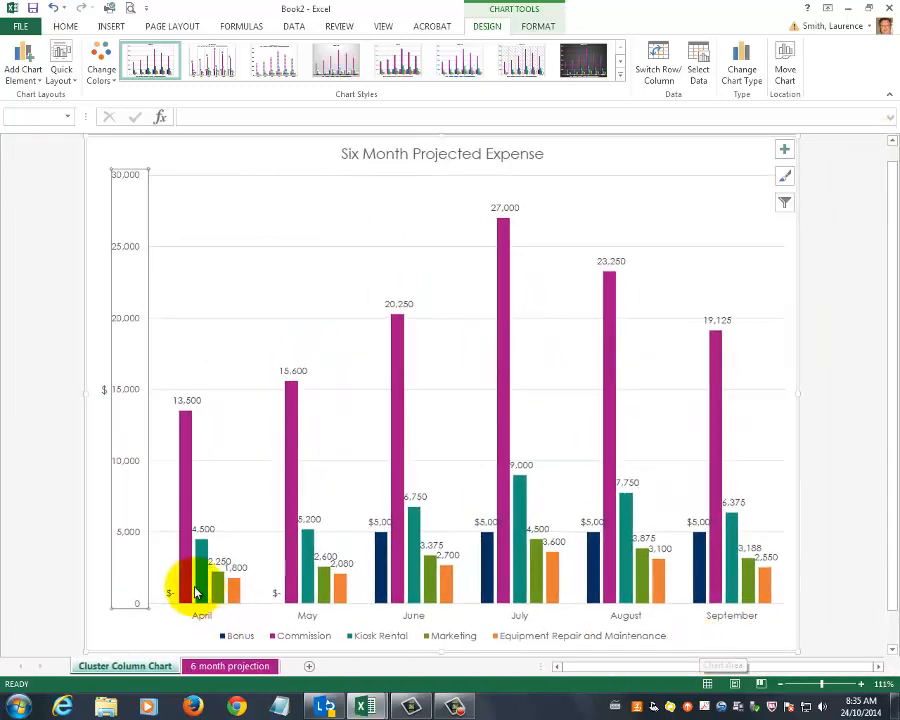
Remove the data labels from all series in the chart.
left_click(257, 287)
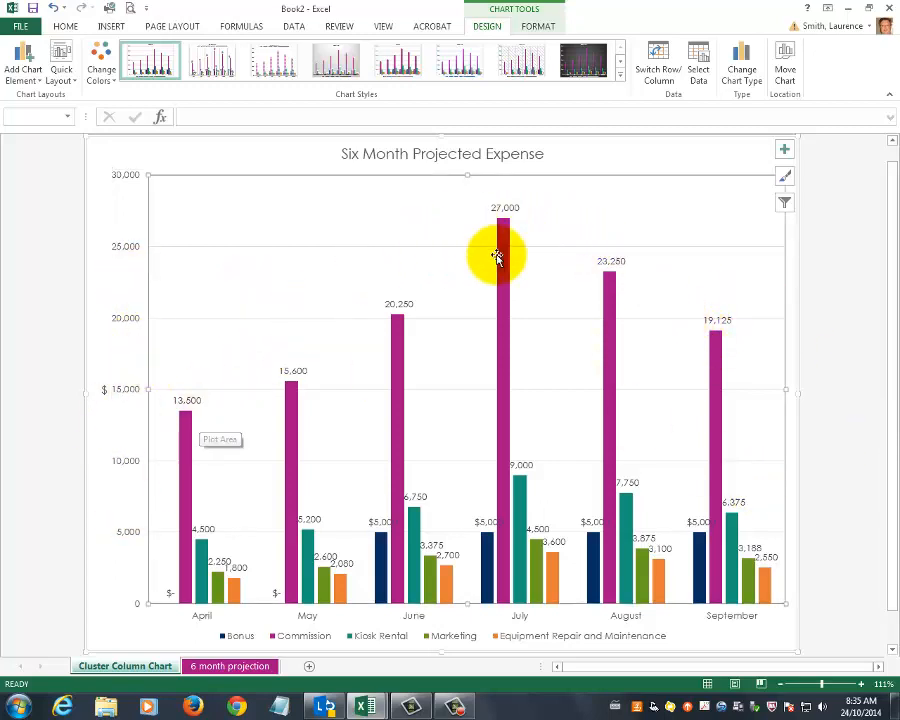
left_click(785, 151)
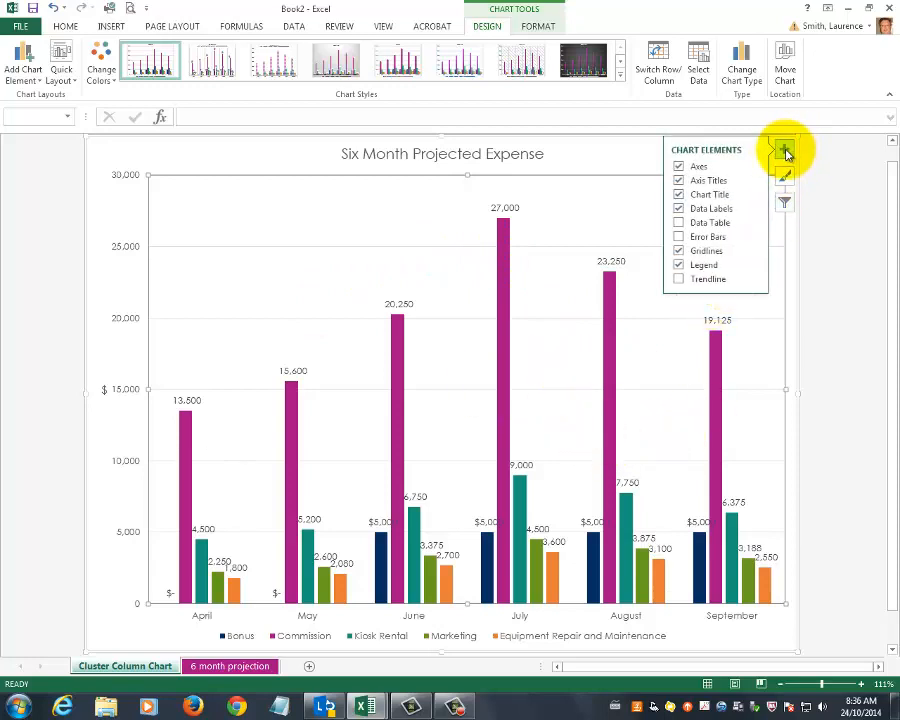
left_click(679, 210)
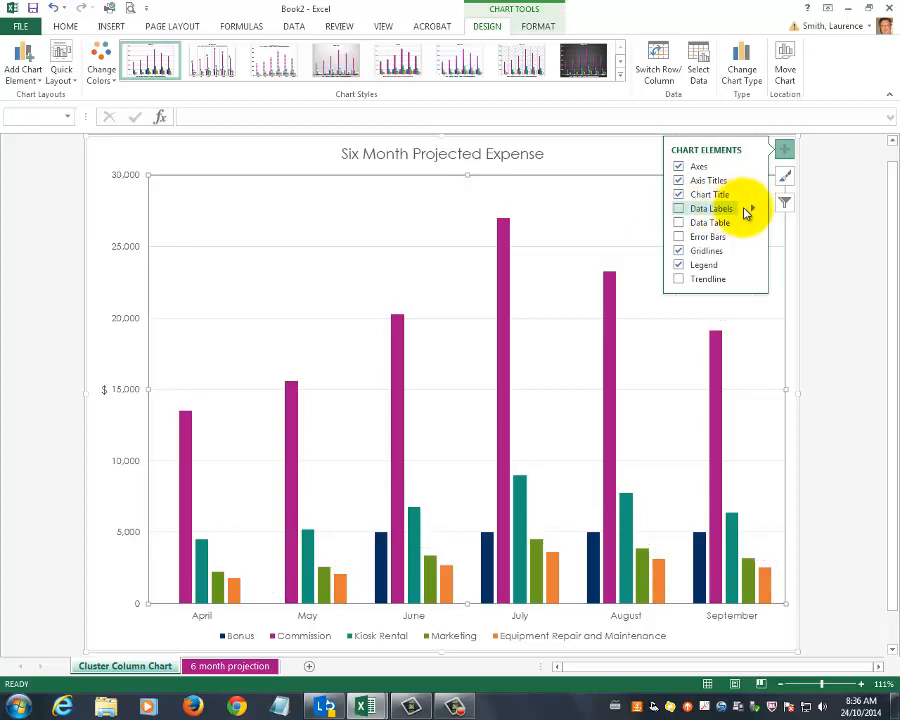
left_click(755, 212)
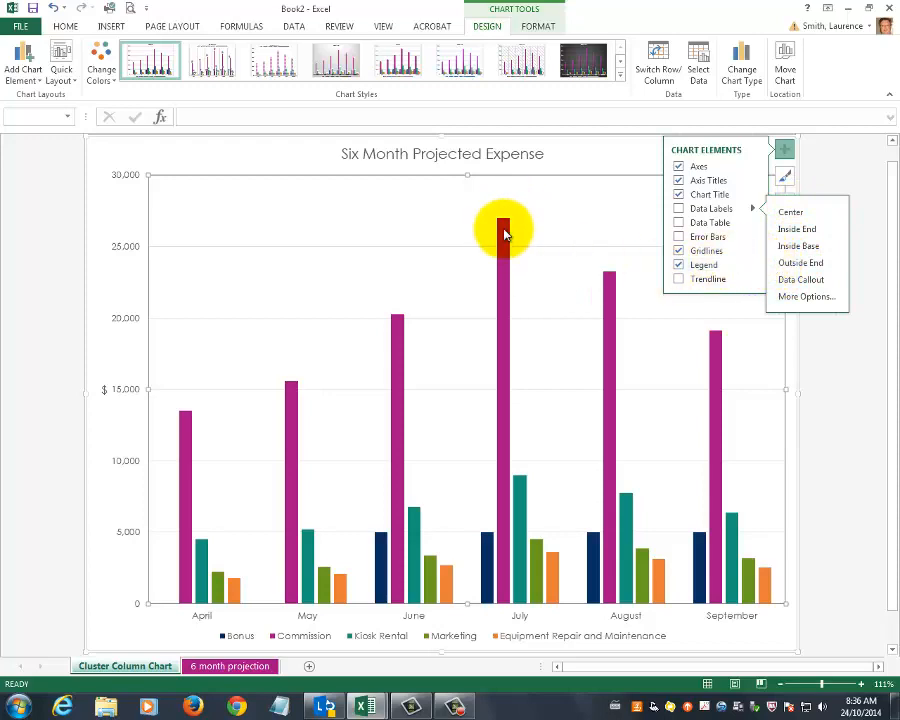
left_click(790, 297)
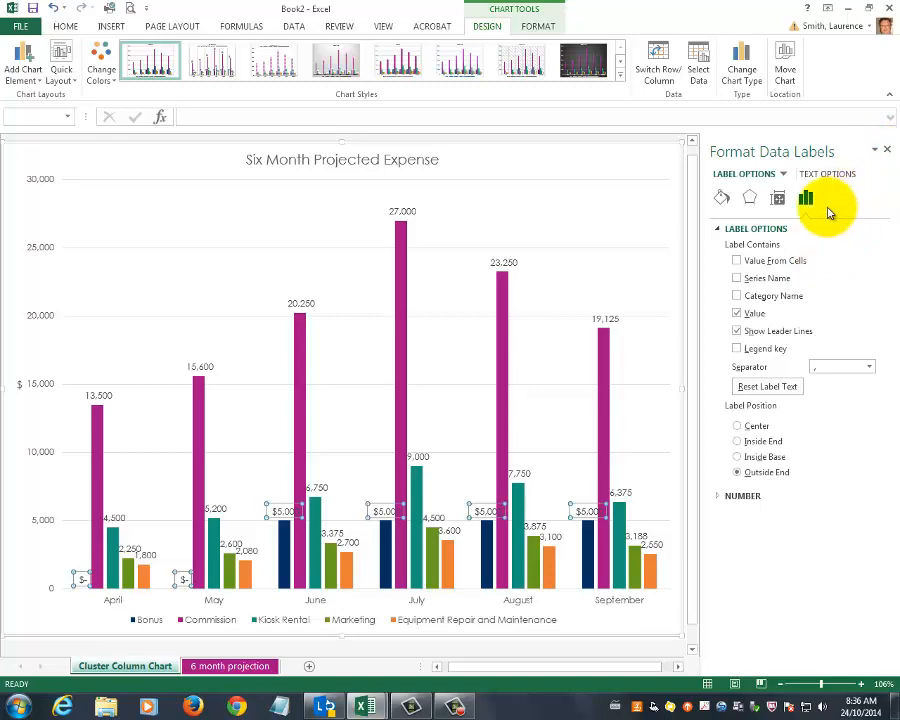
left_click(887, 152)
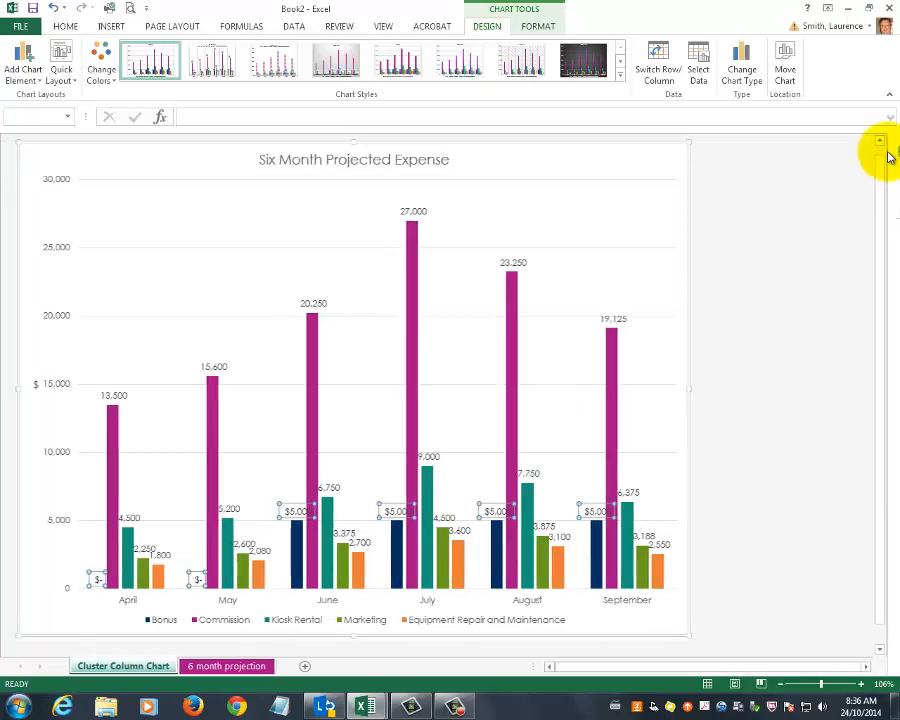
left_click(784, 152)
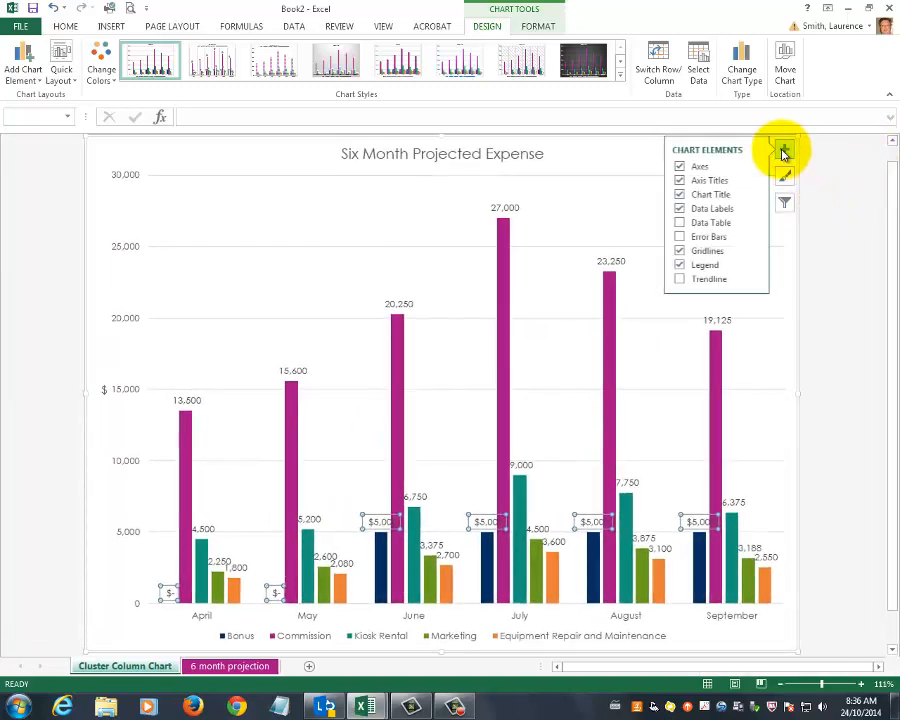
left_click(678, 209)
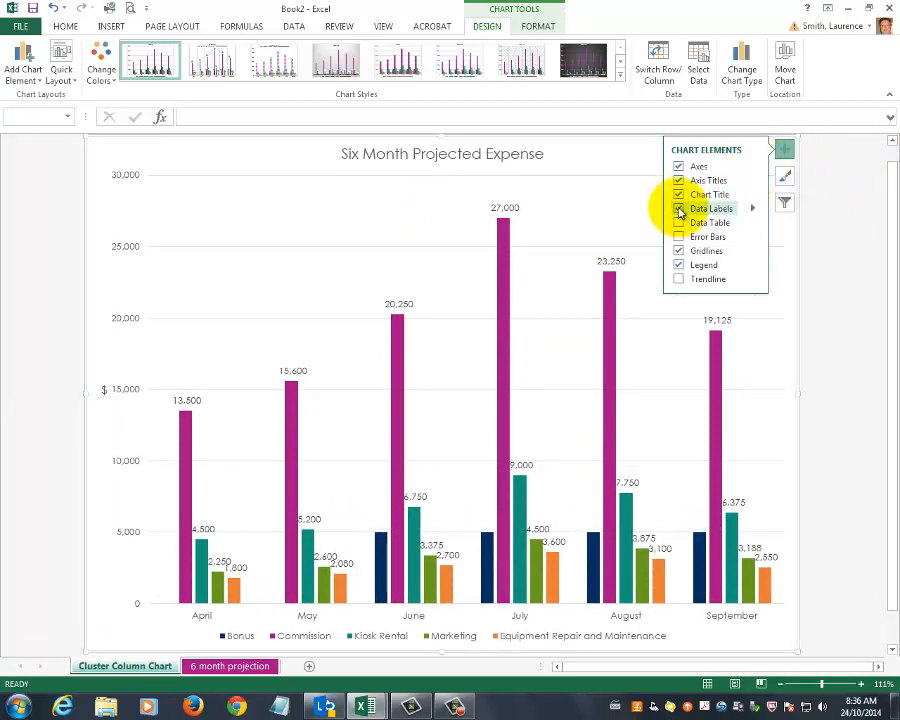
left_click(678, 209)
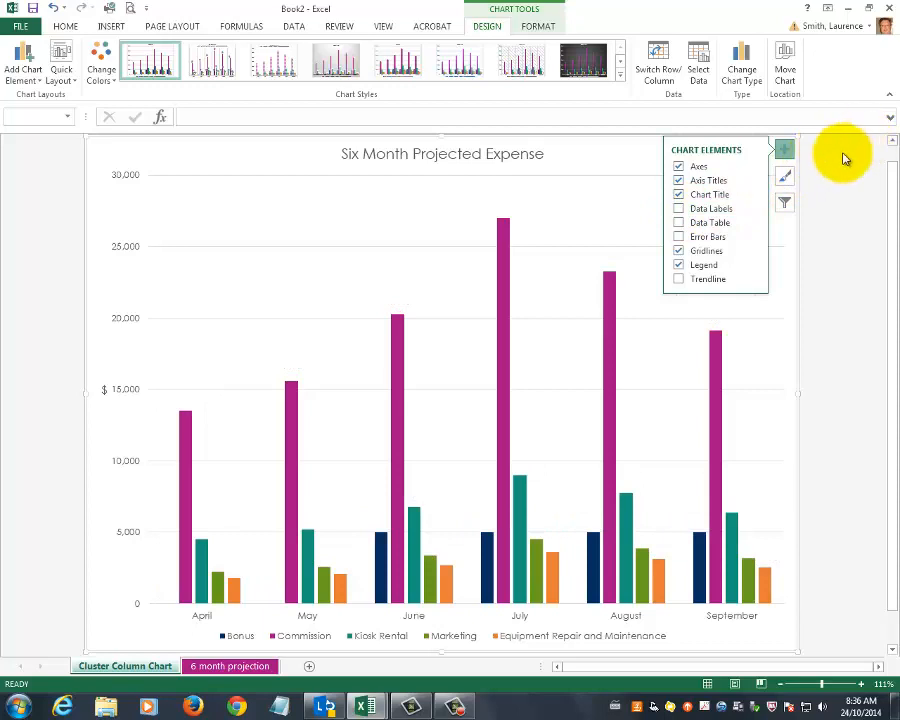
left_click(783, 149)
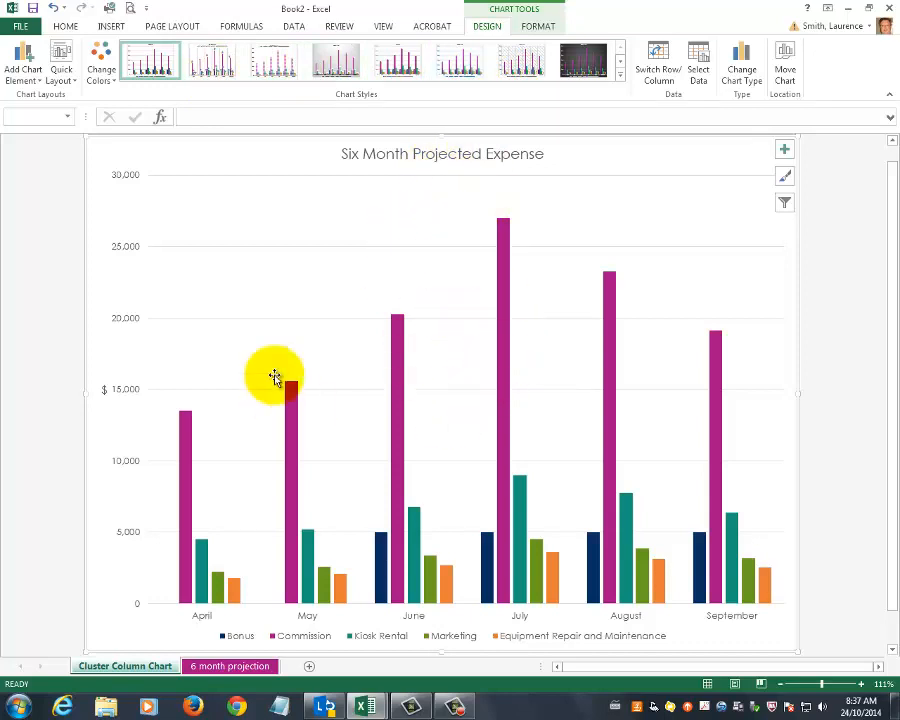
Apply chart Style 5 from the chart styles gallery.
mouse_move(608, 316)
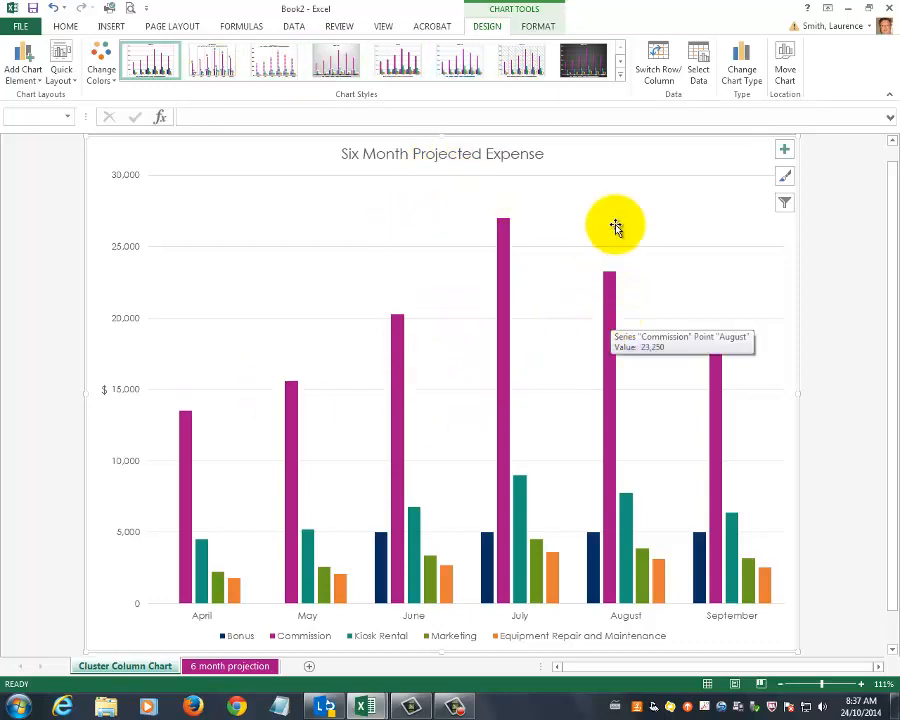
left_click(620, 75)
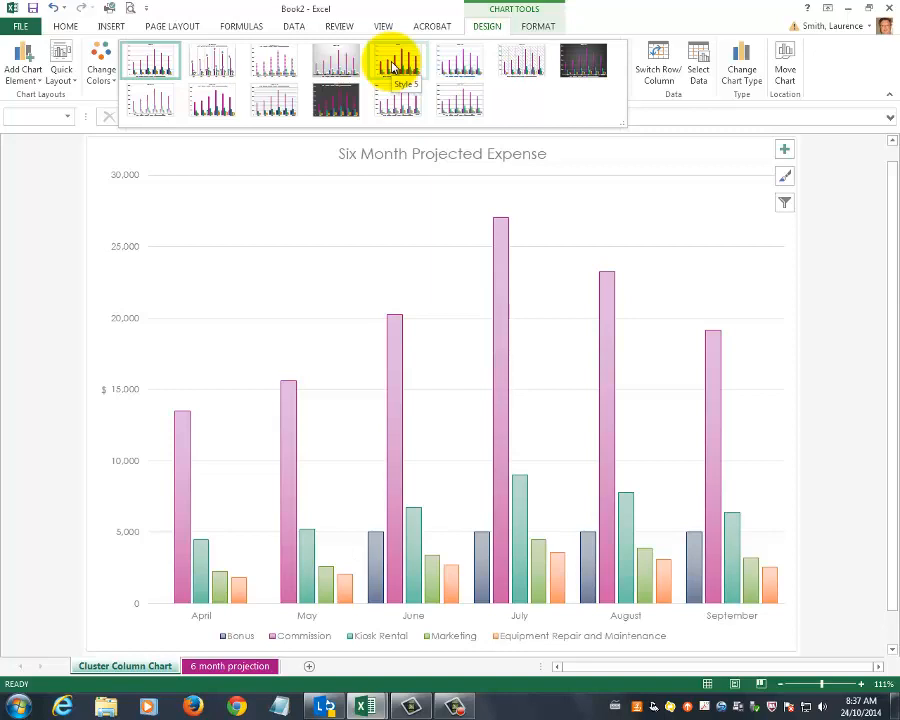
left_click(395, 66)
left_click(862, 295)
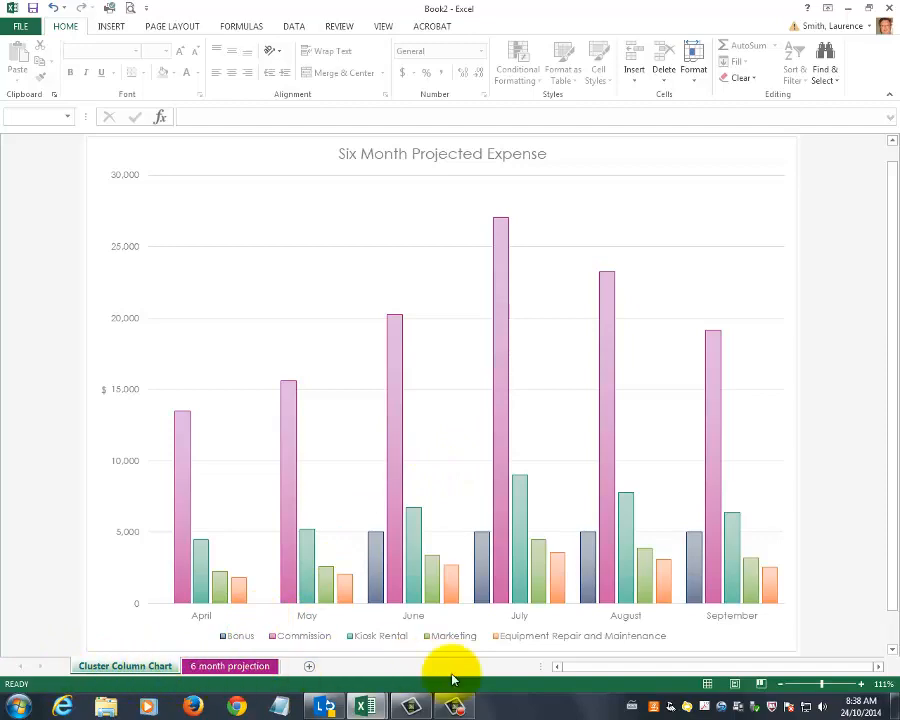
Move the 6 month projection sheet tab in front of the Cluster Column Chart sheet tab.
left_click(248, 668)
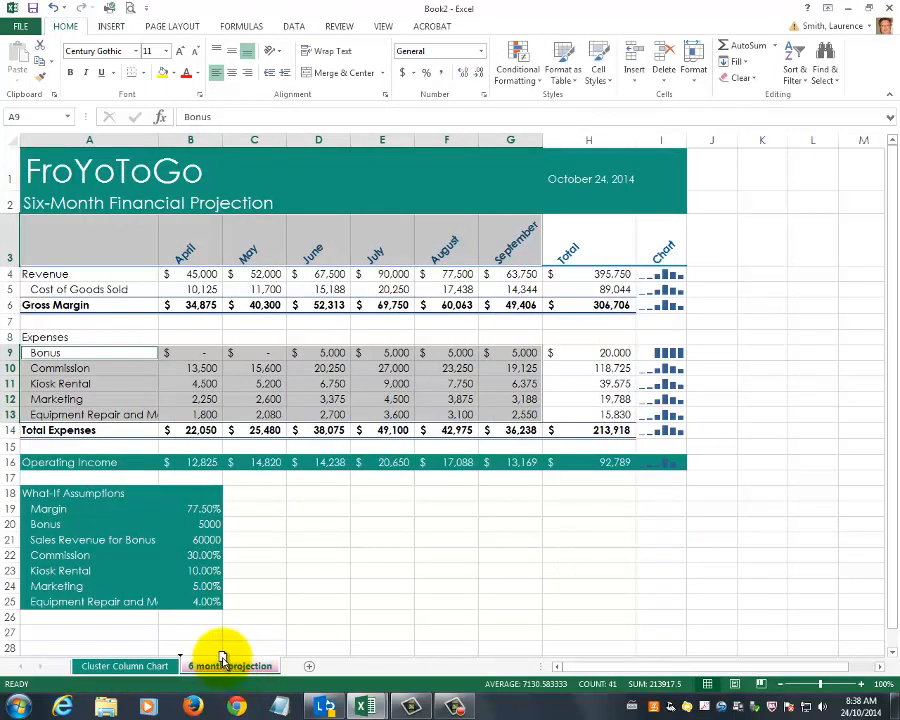
mouse_move(223, 657)
left_mouse_down()
mouse_move(240, 648)
mouse_move(233, 663)
mouse_move(183, 664)
mouse_move(287, 690)
mouse_move(236, 662)
mouse_move(70, 660)
mouse_move(60, 645)
mouse_move(74, 664)
left_mouse_up()
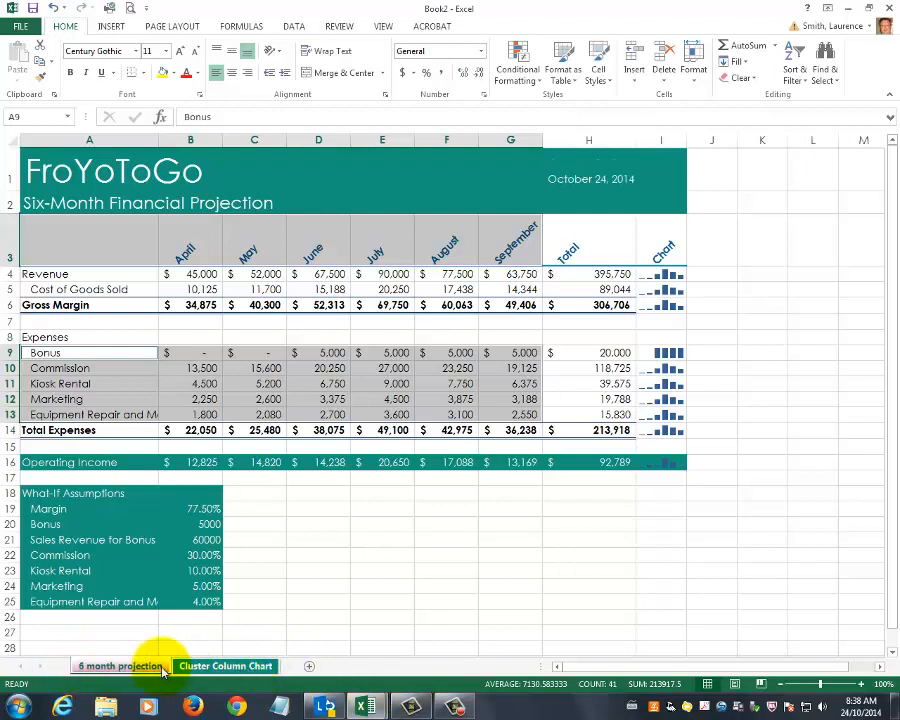
left_click(261, 599)
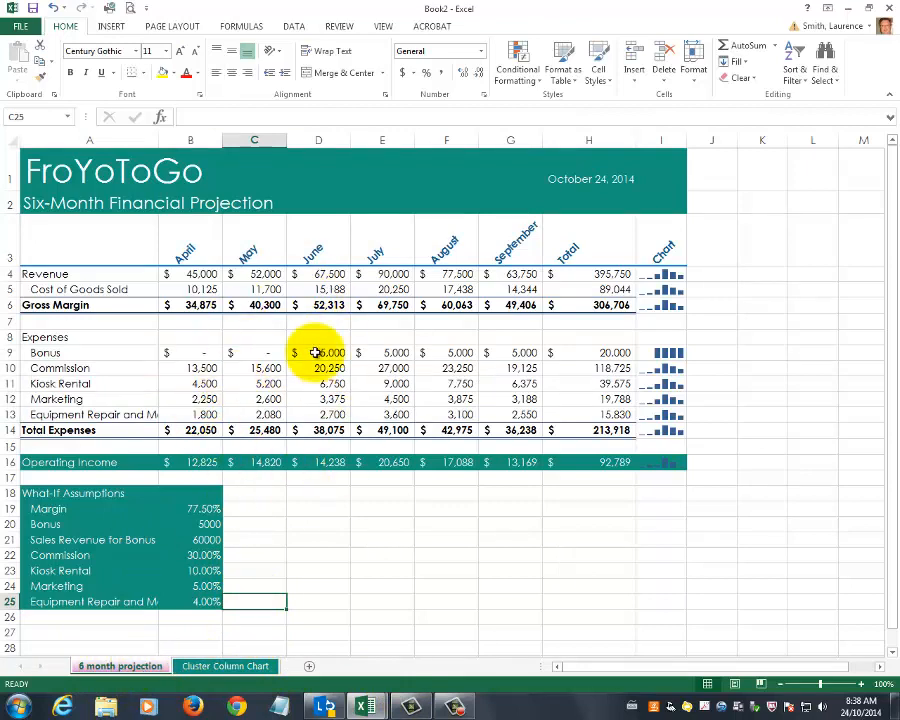
left_click(236, 668)
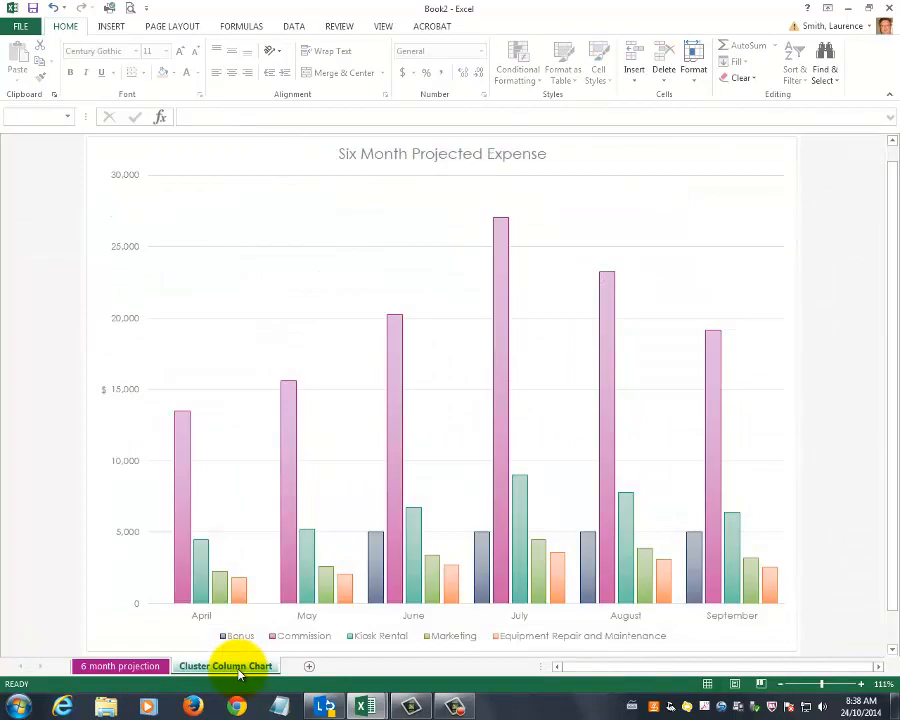
left_click(120, 666)
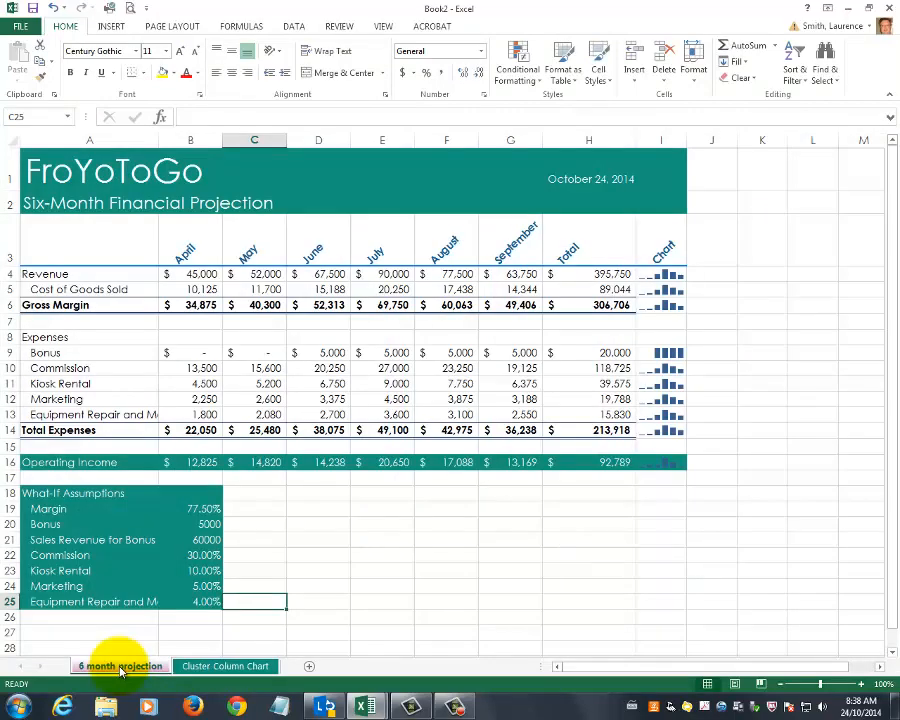